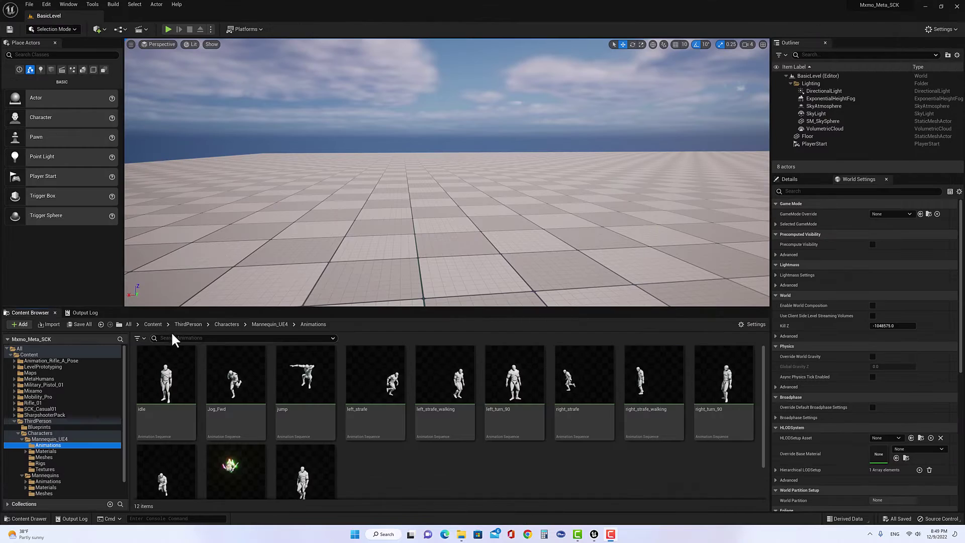
{"action": "left_click", "coordinate": [360, 453]}
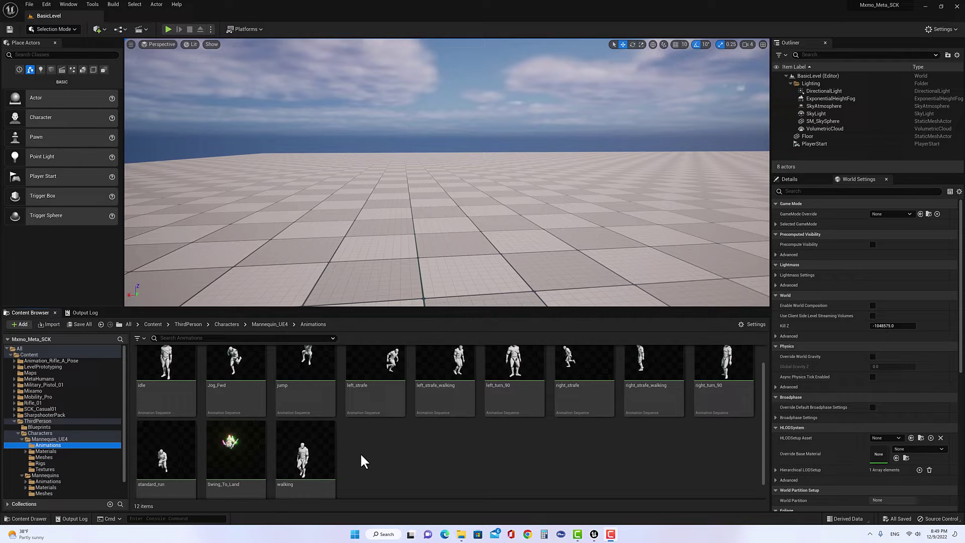
{"action": "mouse_move", "coordinate": [317, 460]}
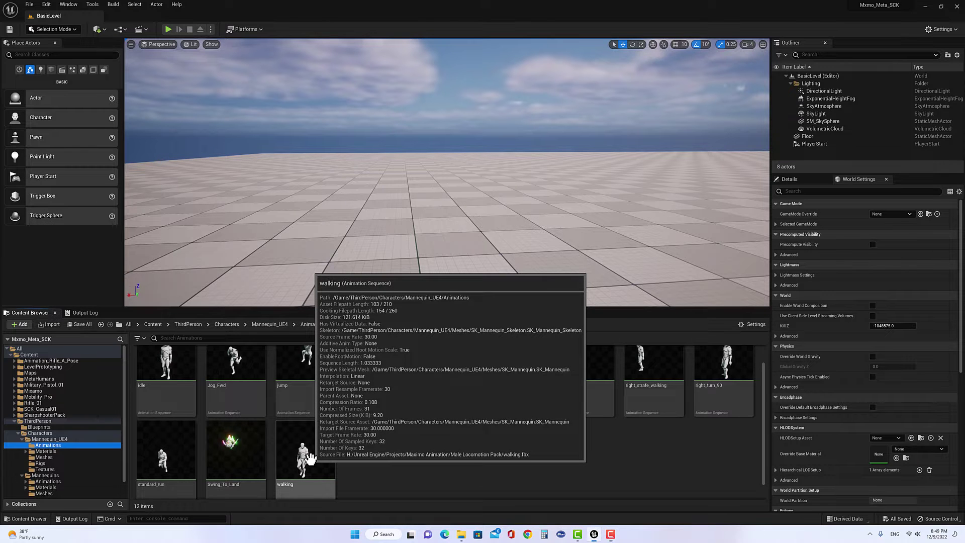
{"action": "double_click", "coordinate": [309, 459]}
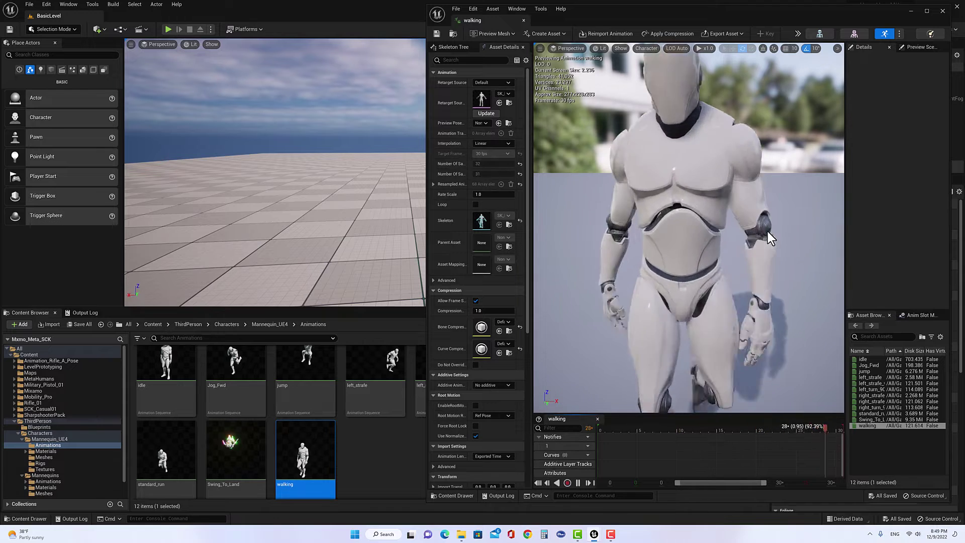
{"action": "left_click", "coordinate": [943, 10]}
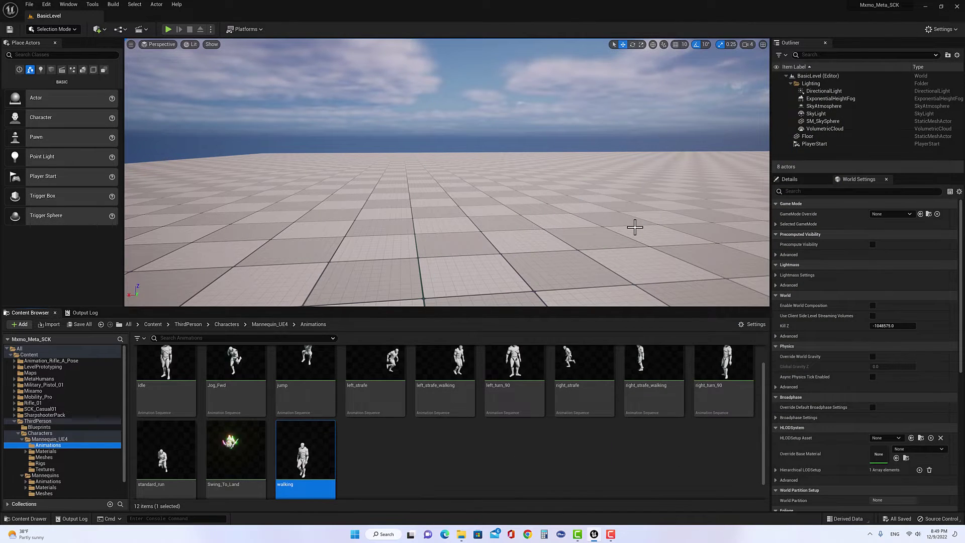
{"action": "right_click", "coordinate": [308, 446]}
{"action": "mouse_move", "coordinate": [368, 230]}
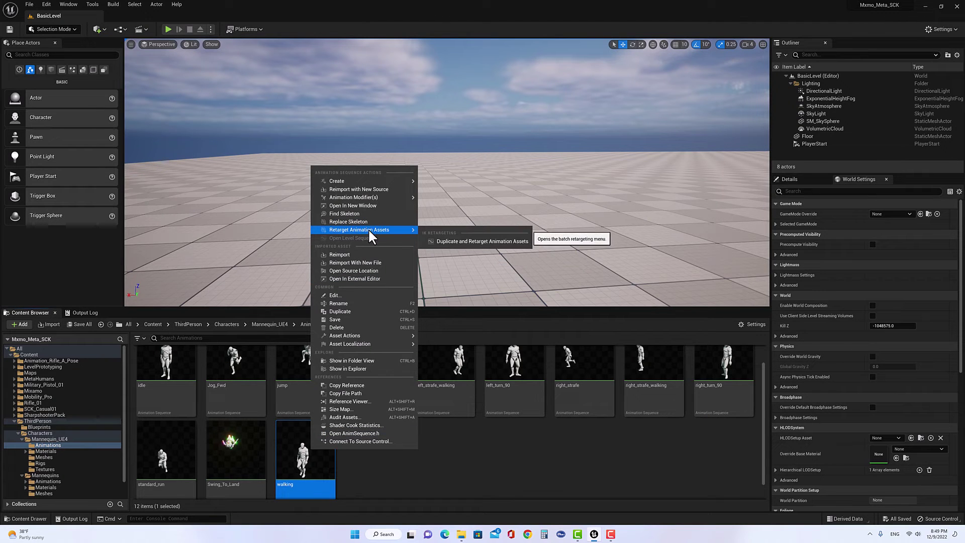
{"action": "left_click", "coordinate": [461, 241]}
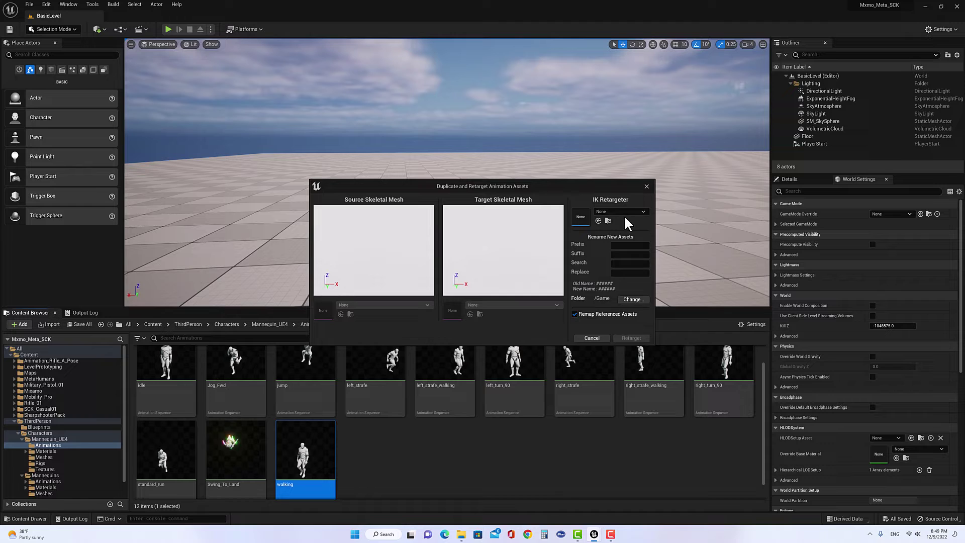
{"action": "left_click", "coordinate": [625, 211]}
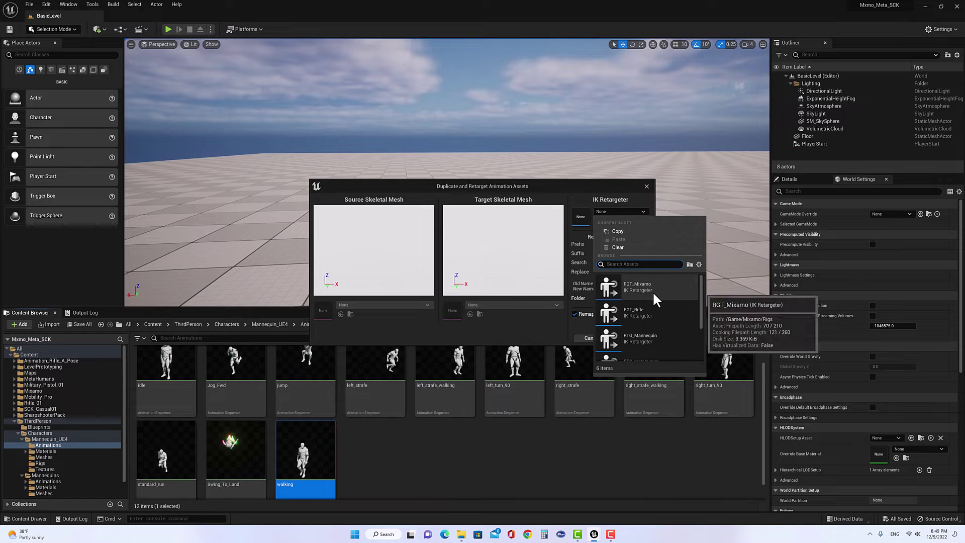
{"action": "scroll", "coordinate": [649, 327], "scroll_direction": "down", "scroll_amount": 2}
{"action": "left_click", "coordinate": [650, 325]}
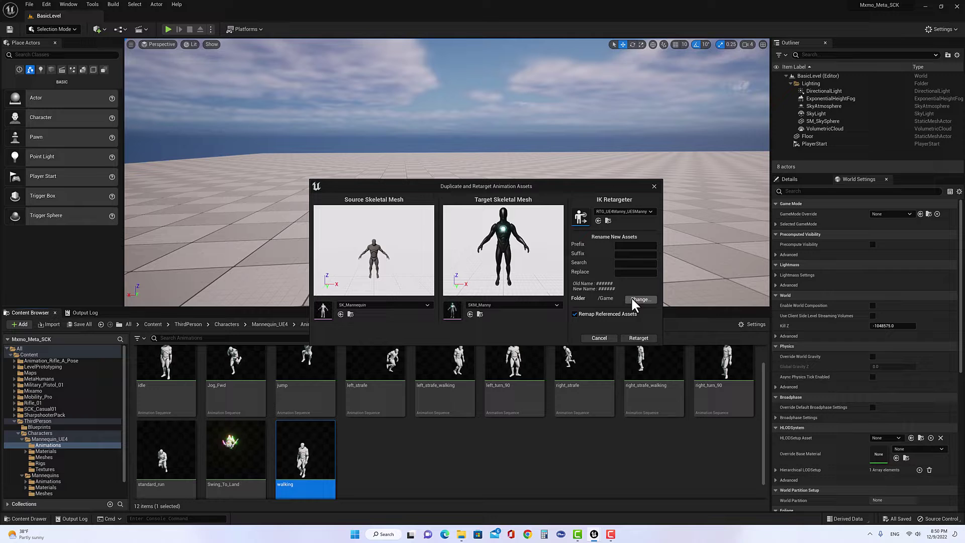
{"action": "left_click", "coordinate": [655, 185]}
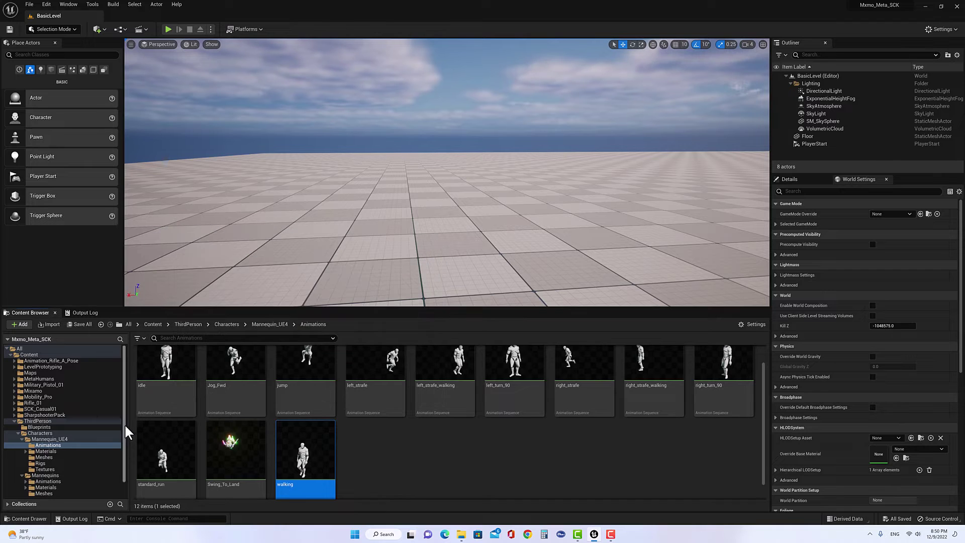
Create a new folder named _TestAnimation under Content
{"action": "left_click", "coordinate": [37, 355]}
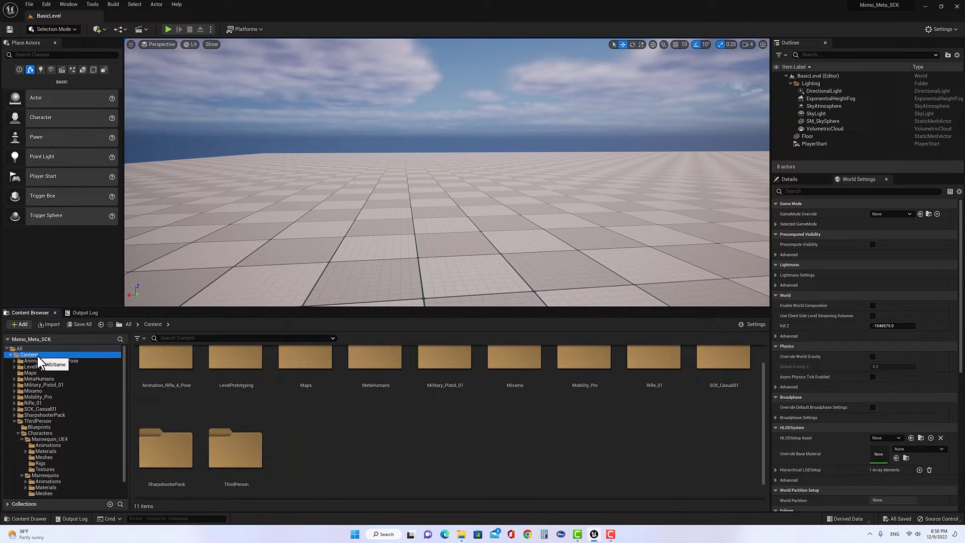
{"action": "right_click", "coordinate": [38, 354]}
{"action": "left_click", "coordinate": [83, 188]}
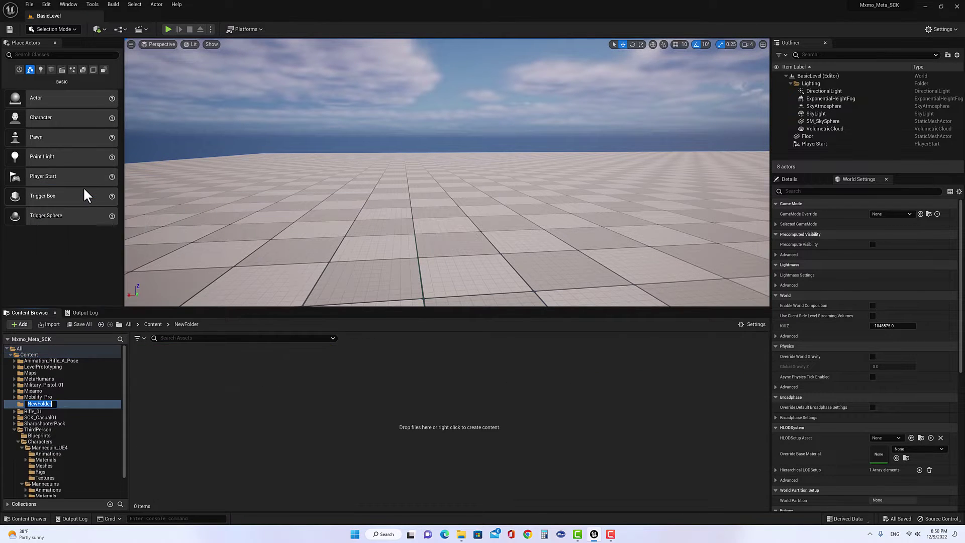
{"action": "type", "text": "TestAnimation"}
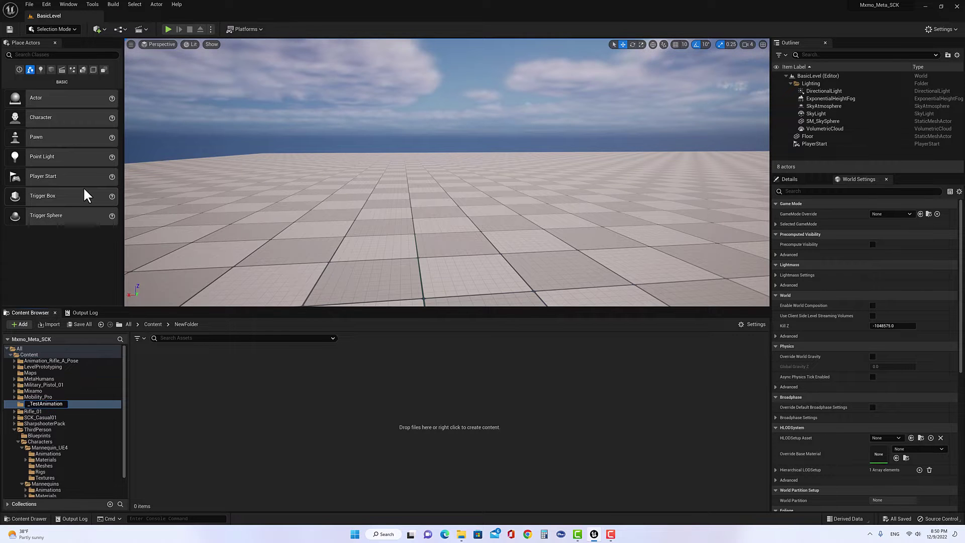
{"action": "key", "text": "Return"}
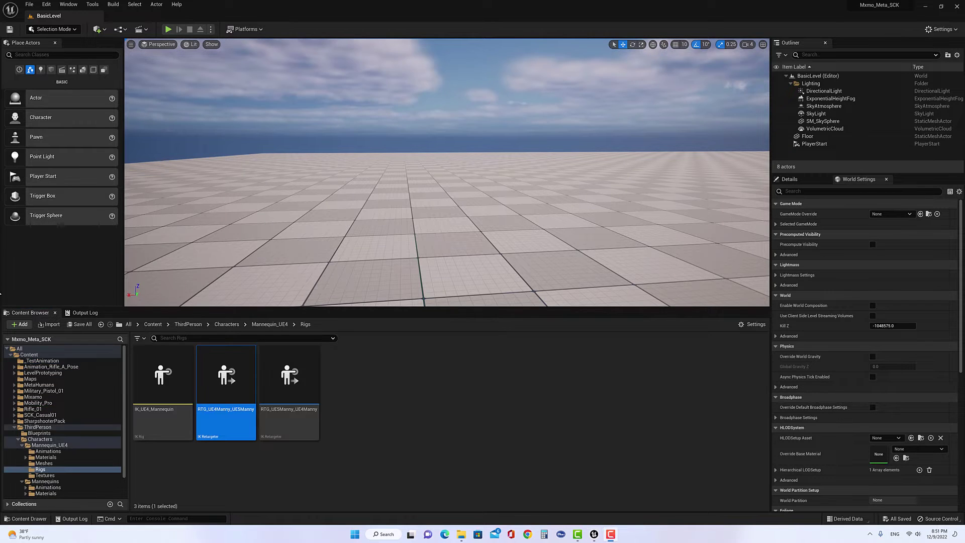
Browse to ThirdPerson > Characters > Mannequin_UE4 > Rigs
{"action": "left_click", "coordinate": [38, 427]}
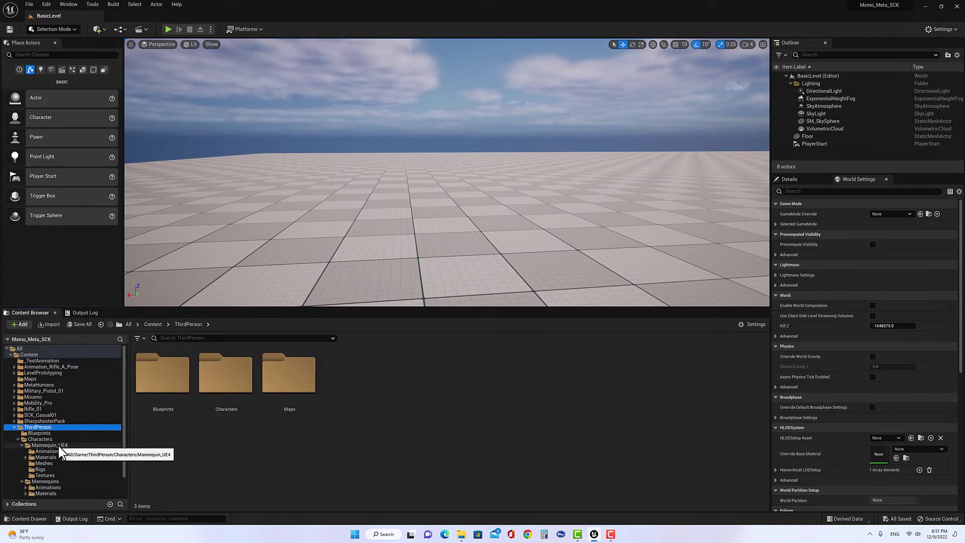
{"action": "left_click", "coordinate": [58, 445]}
{"action": "left_click", "coordinate": [41, 469]}
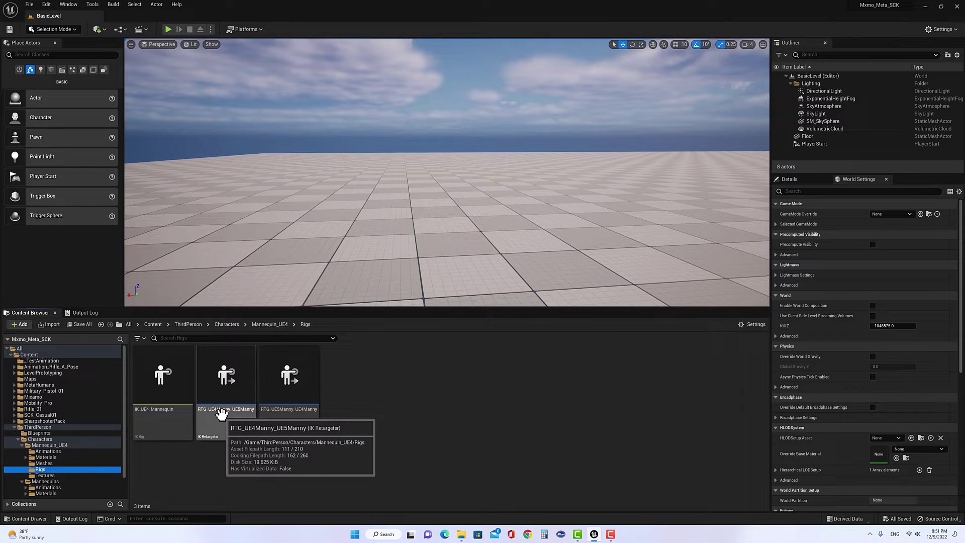
Open the RTG_UE4Manny_UE5Manny retargeter and orbit to a three-quarter view of the mannequin
{"action": "left_click", "coordinate": [226, 388]}
{"action": "double_click", "coordinate": [226, 388]}
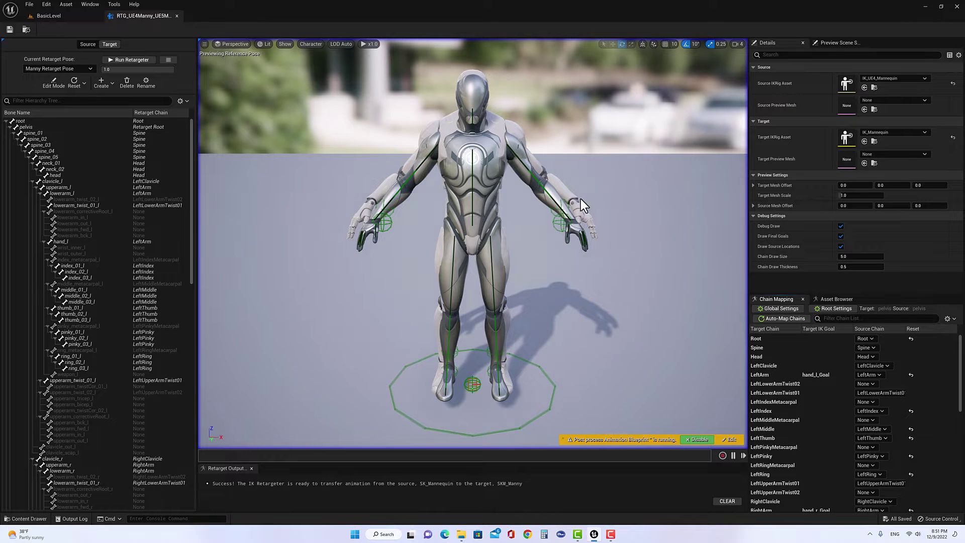
{"action": "left_click_drag", "start_coordinate": [582, 203], "coordinate": [518, 206]}
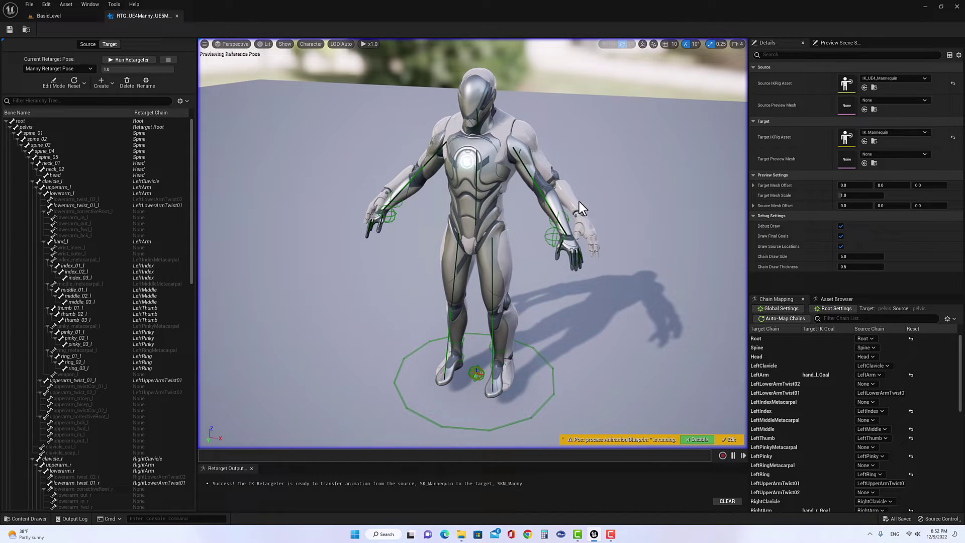
Preview the walking animation on Manny, paused and scrubbed to about frame 15, orbiting around it
{"action": "left_click", "coordinate": [830, 300]}
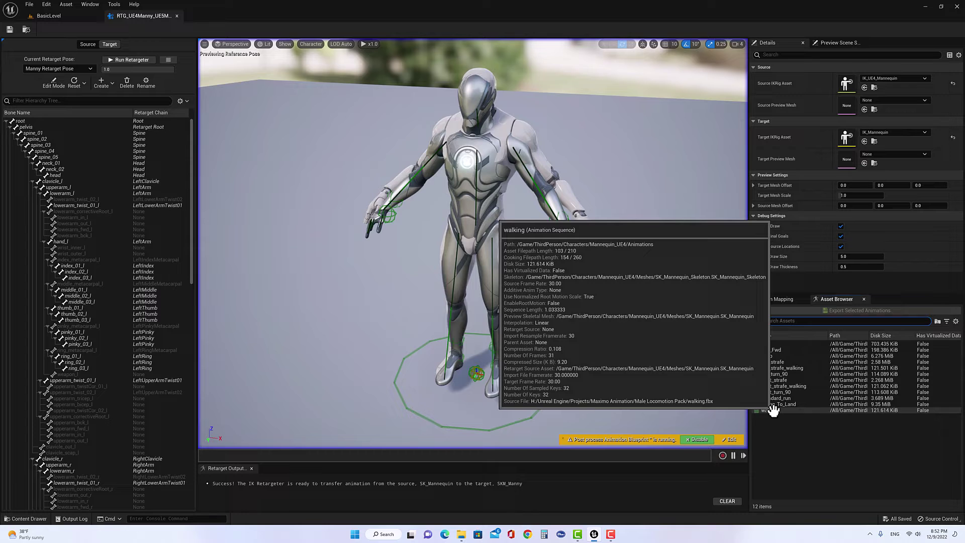
{"action": "left_click", "coordinate": [771, 410]}
{"action": "scroll", "coordinate": [614, 291], "scroll_direction": "down", "scroll_amount": 5}
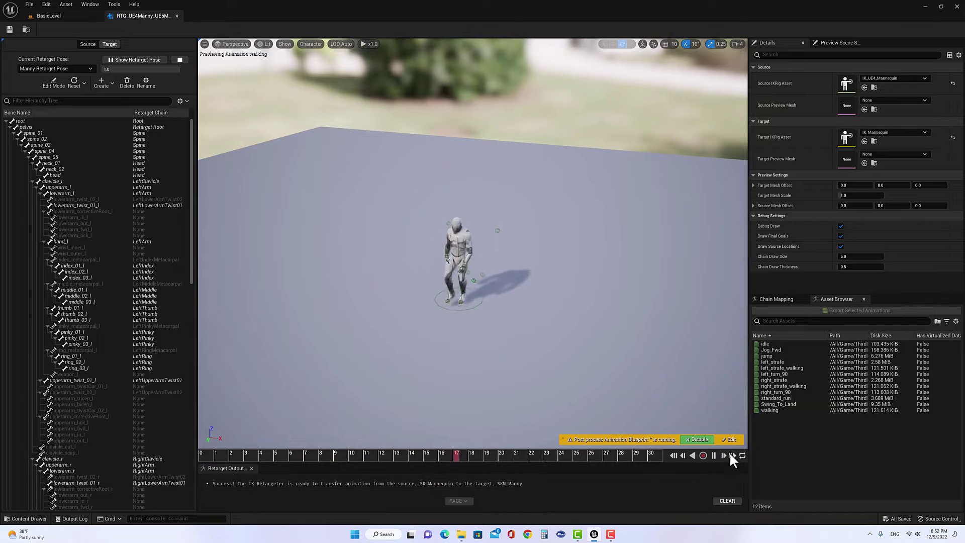
{"action": "left_click", "coordinate": [714, 455]}
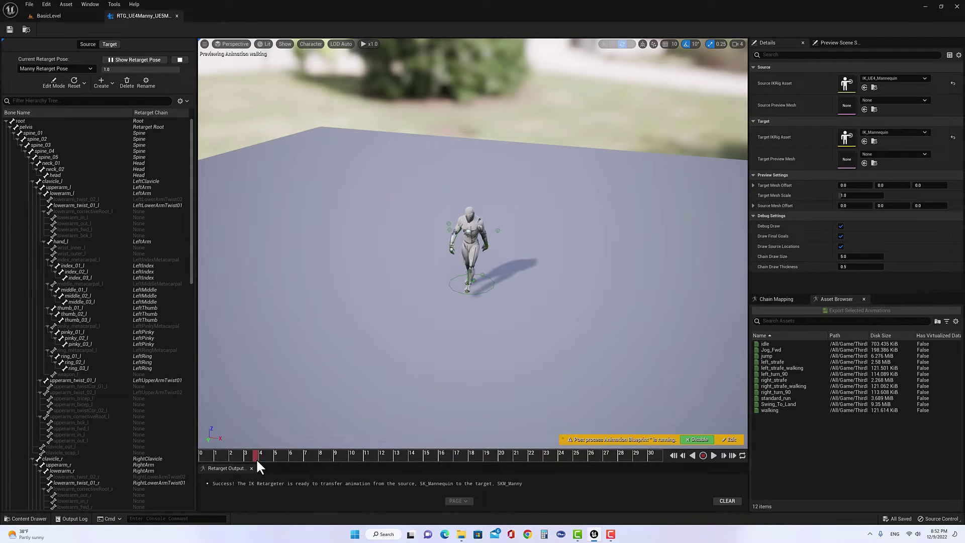
{"action": "left_click_drag", "start_coordinate": [255, 453], "coordinate": [422, 454]}
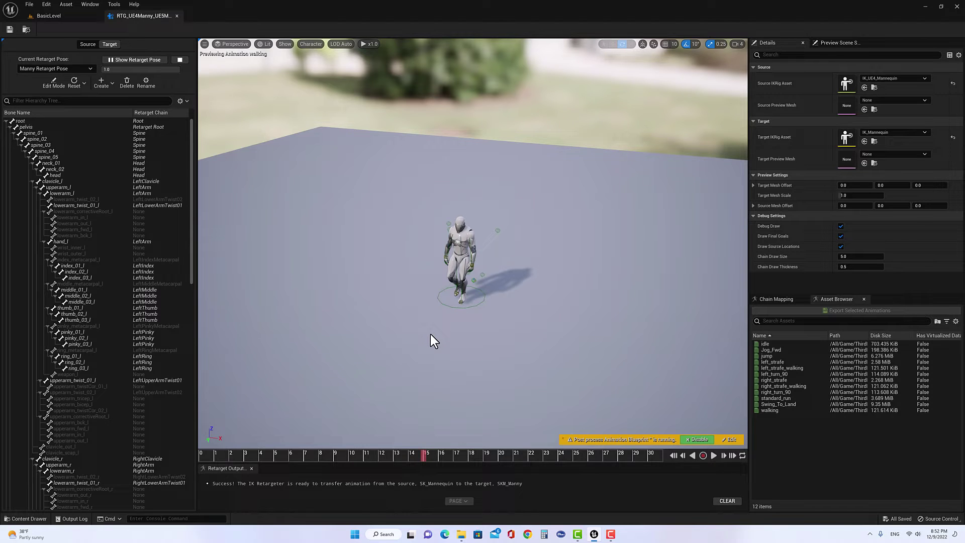
{"action": "scroll", "coordinate": [433, 329], "scroll_direction": "up", "scroll_amount": 6}
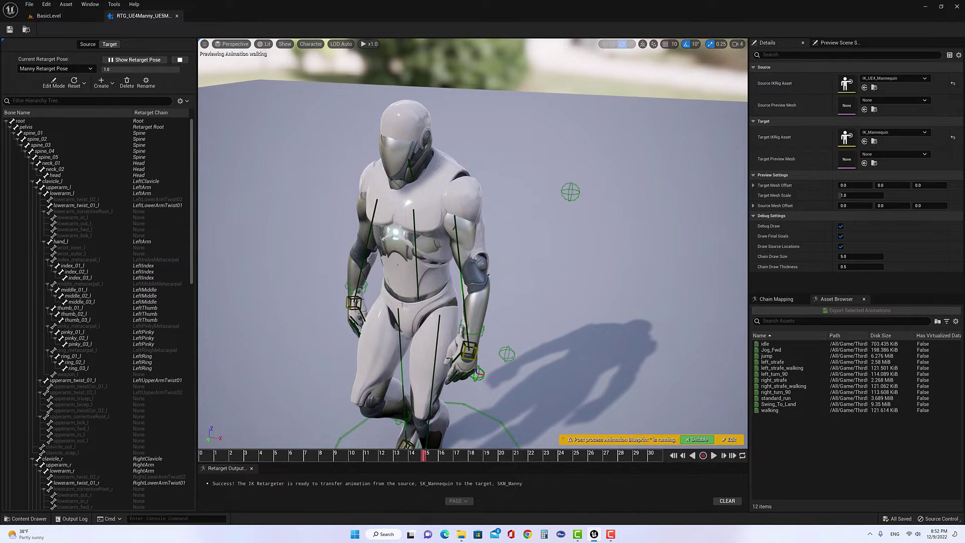
{"action": "mouse_move", "coordinate": [434, 329]}
{"action": "left_mouse_down"}
{"action": "mouse_move", "coordinate": [362, 329]}
{"action": "mouse_move", "coordinate": [428, 328]}
{"action": "left_mouse_up"}
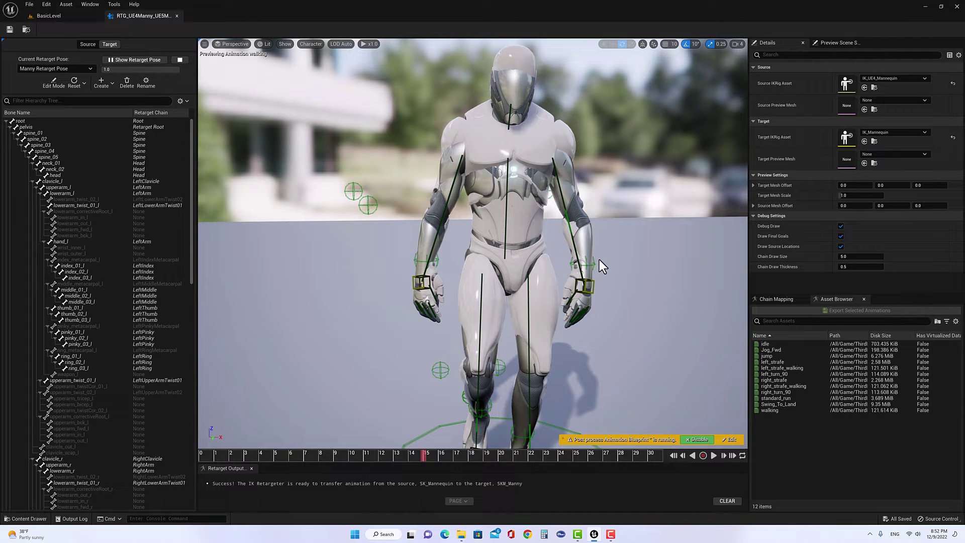
{"action": "mouse_move", "coordinate": [610, 252]}
{"action": "left_mouse_down"}
{"action": "mouse_move", "coordinate": [679, 254]}
{"action": "mouse_move", "coordinate": [610, 253]}
{"action": "left_mouse_up"}
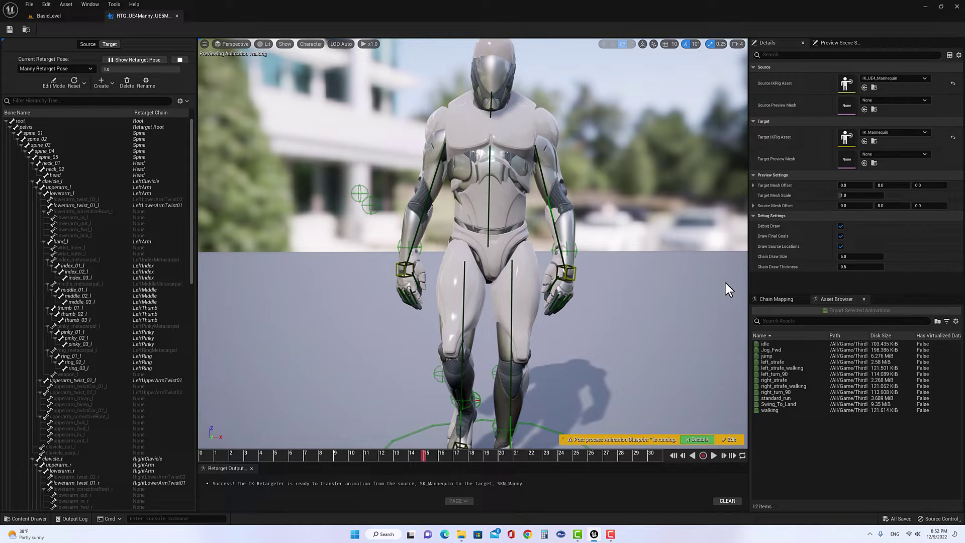
Set the LeftArm chain's IK Static Local Offset to about X 0.806 and Y -3.570
{"action": "left_click", "coordinate": [775, 300]}
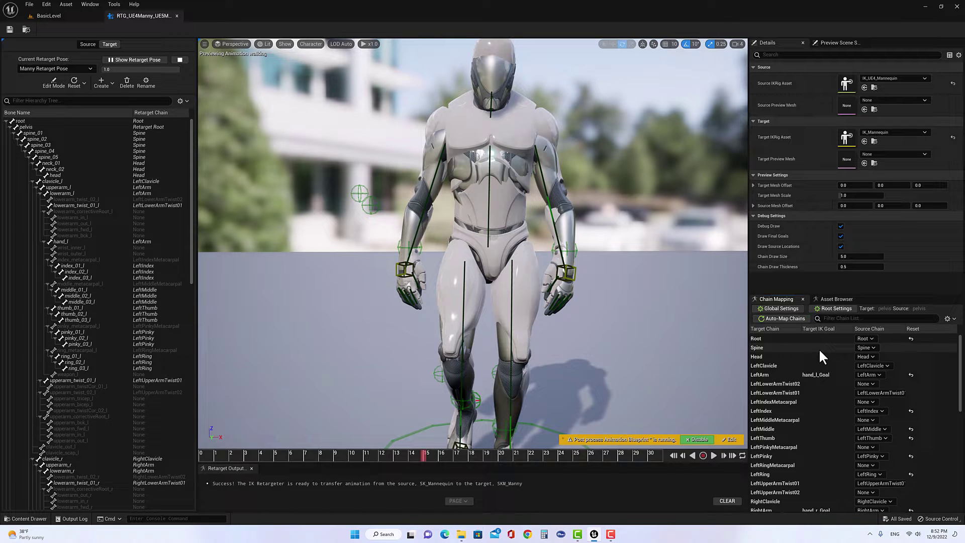
{"action": "left_click", "coordinate": [794, 373]}
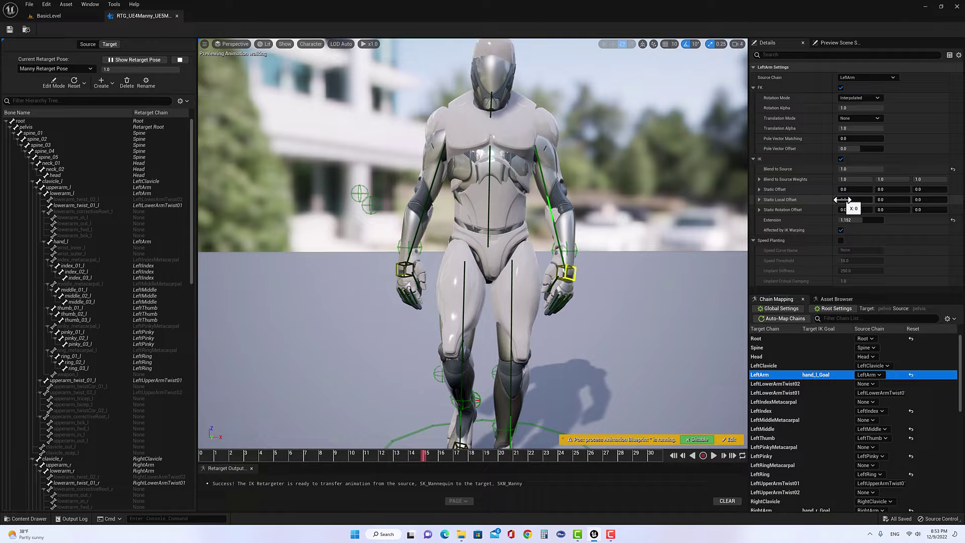
{"action": "left_click_drag", "start_coordinate": [843, 200], "coordinate": [849, 199]}
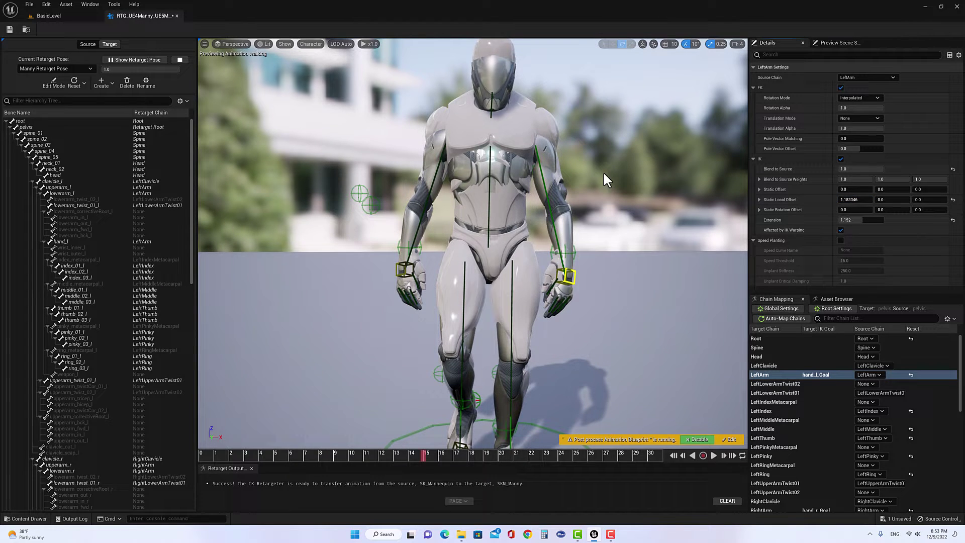
{"action": "left_click_drag", "start_coordinate": [560, 216], "coordinate": [693, 211]}
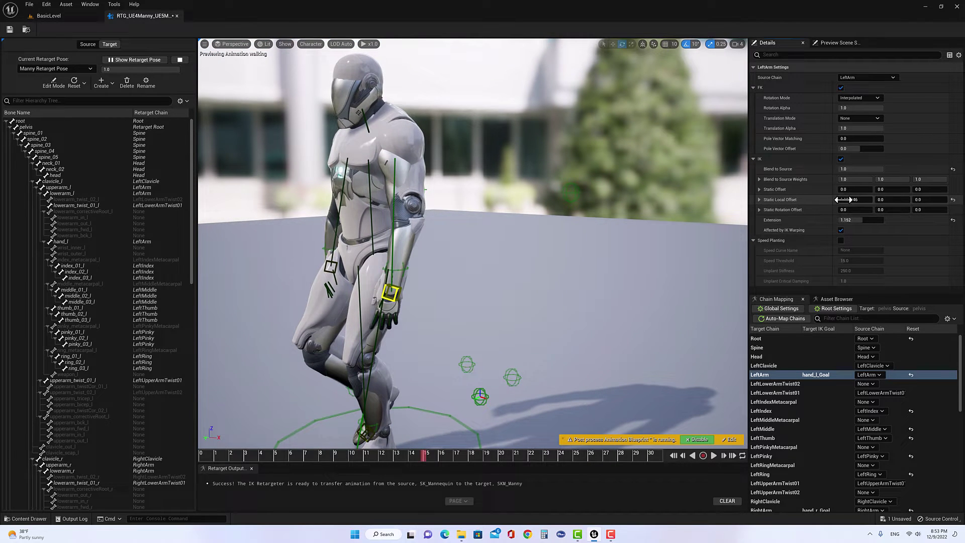
{"action": "mouse_move", "coordinate": [854, 200]}
{"action": "left_mouse_down"}
{"action": "mouse_move", "coordinate": [870, 200]}
{"action": "mouse_move", "coordinate": [847, 199]}
{"action": "left_mouse_up"}
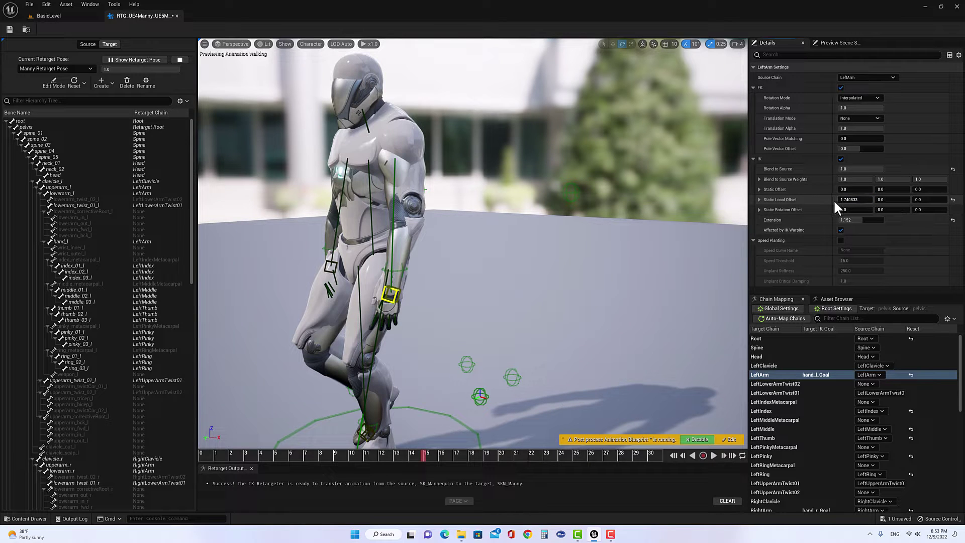
{"action": "left_click", "coordinate": [953, 199]}
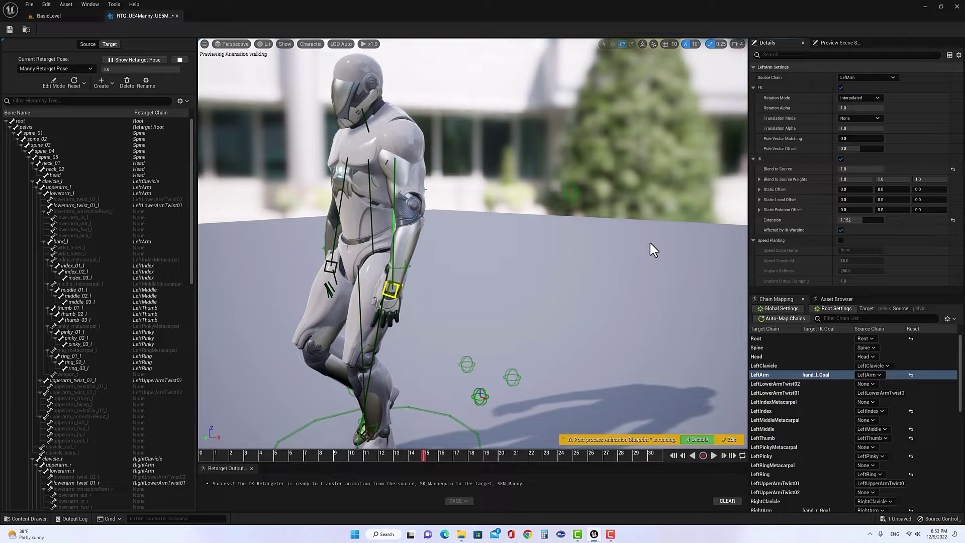
{"action": "left_click_drag", "start_coordinate": [620, 236], "coordinate": [558, 224]}
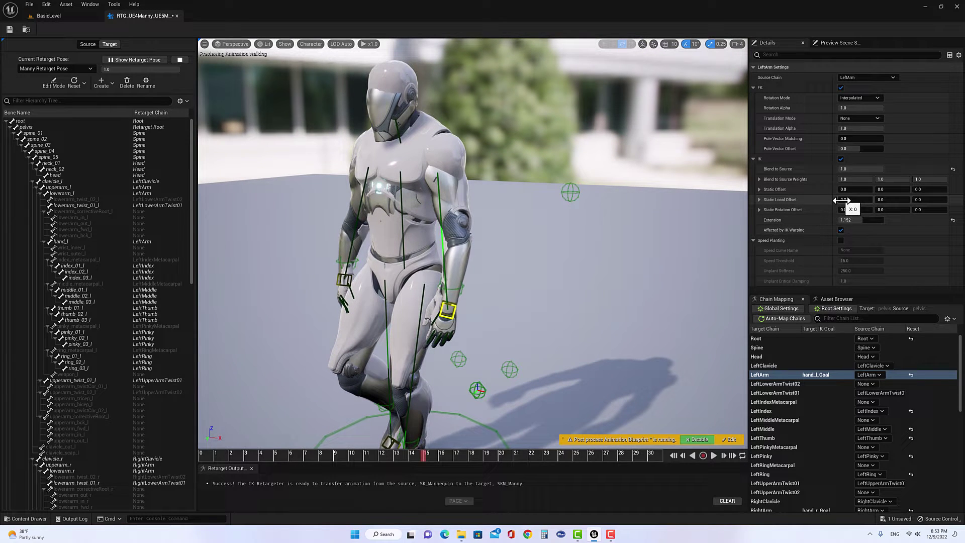
{"action": "left_click_drag", "start_coordinate": [843, 199], "coordinate": [852, 200]}
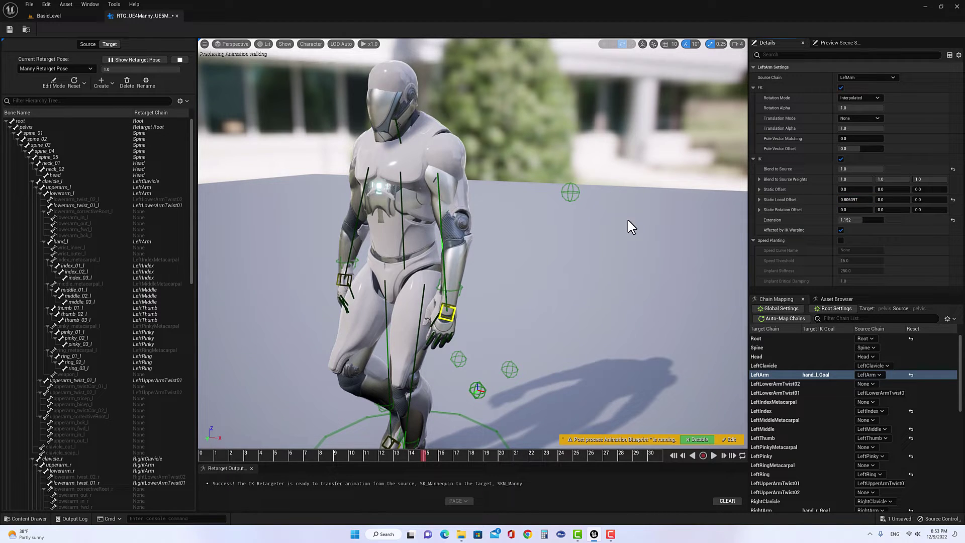
{"action": "left_click_drag", "start_coordinate": [629, 224], "coordinate": [593, 224]}
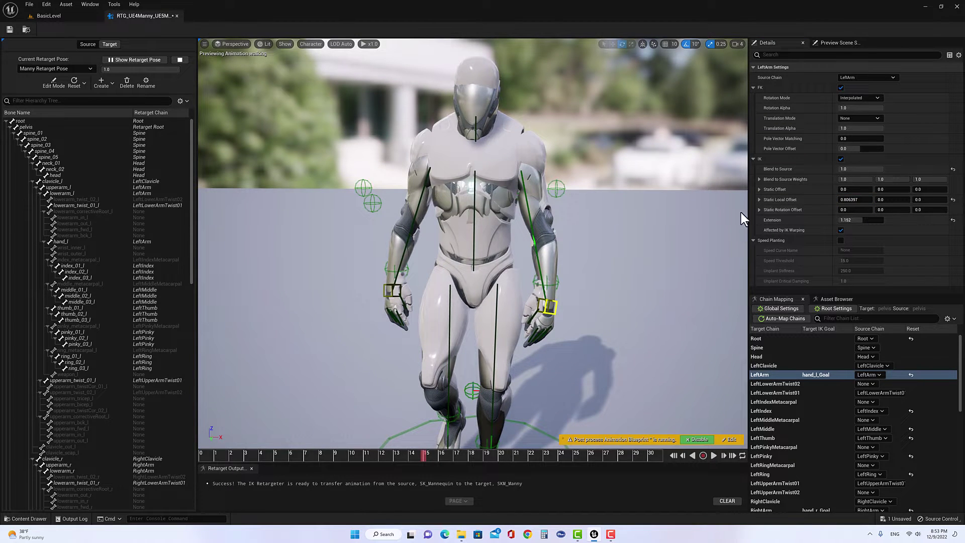
{"action": "left_click_drag", "start_coordinate": [883, 199], "coordinate": [841, 199]}
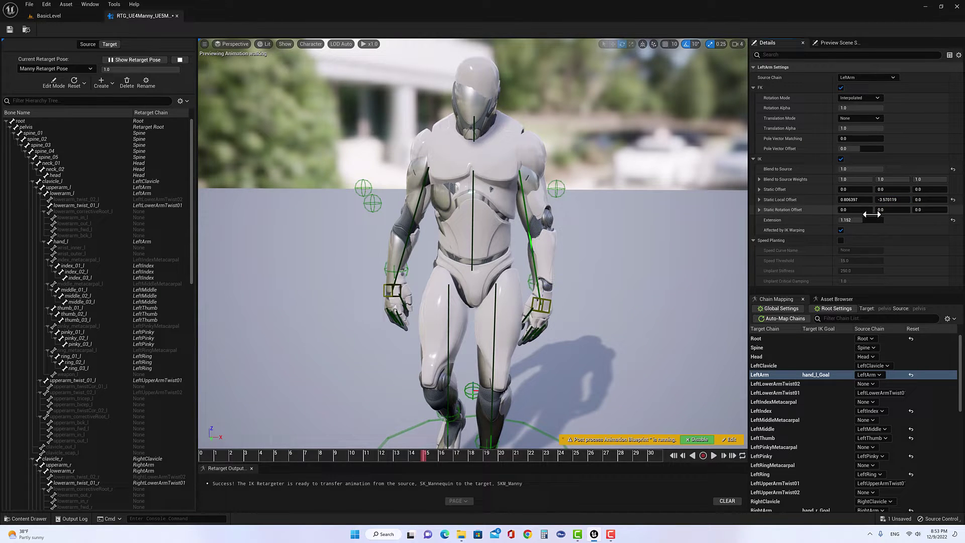
Set the RightArm chain's IK Static Local Offset to about X -2.665 and Y 2.941
{"action": "scroll", "coordinate": [800, 429], "scroll_direction": "down", "scroll_amount": 2}
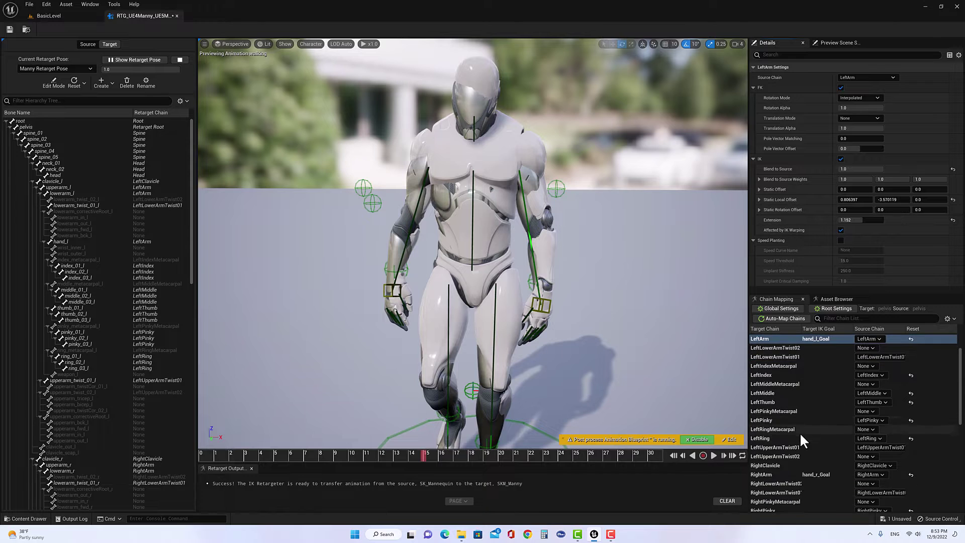
{"action": "left_click", "coordinate": [810, 475]}
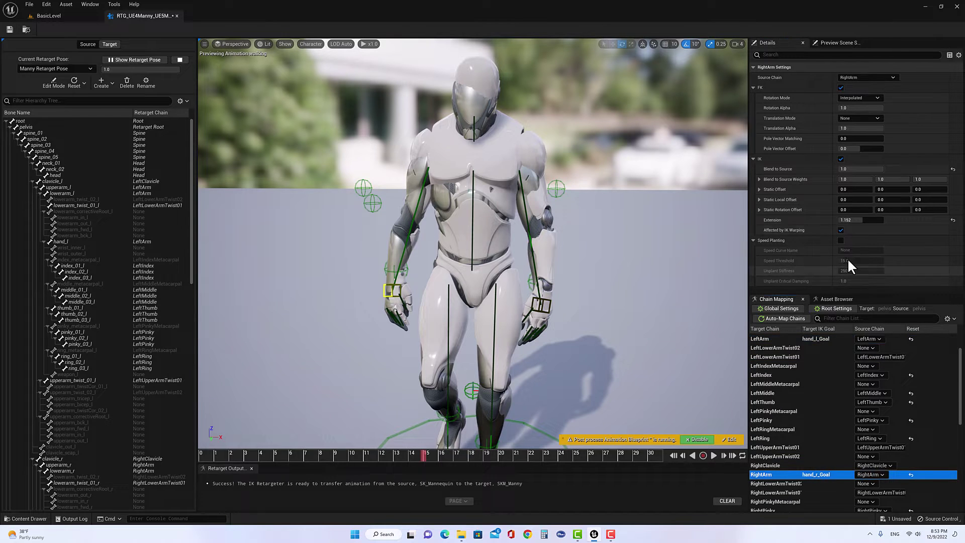
{"action": "left_click_drag", "start_coordinate": [850, 199], "coordinate": [887, 200]}
Scrub the walk around frame 15 and orbit closer to inspect the arm poses
{"action": "mouse_move", "coordinate": [425, 453]}
{"action": "left_mouse_down"}
{"action": "mouse_move", "coordinate": [471, 451]}
{"action": "mouse_move", "coordinate": [421, 454]}
{"action": "left_mouse_up"}
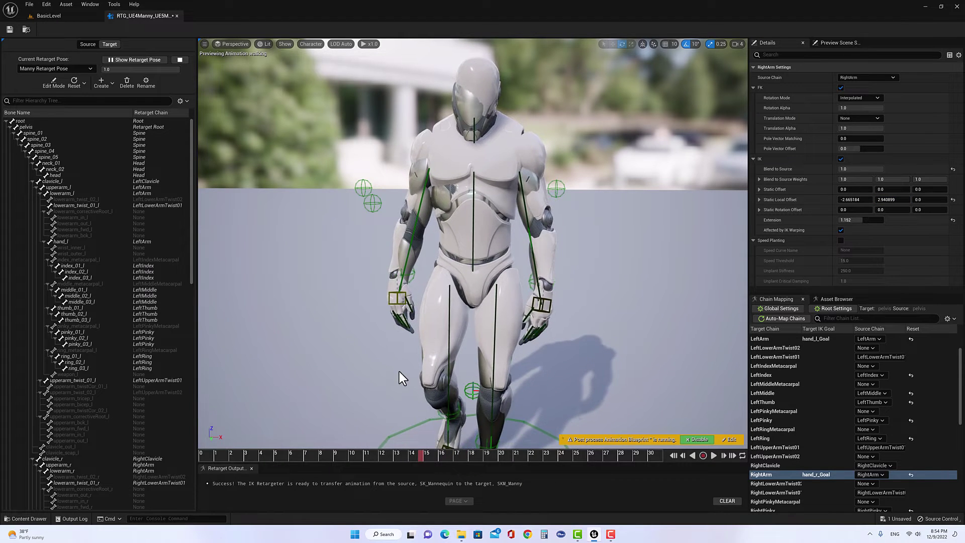
{"action": "left_click_drag", "start_coordinate": [399, 377], "coordinate": [406, 448]}
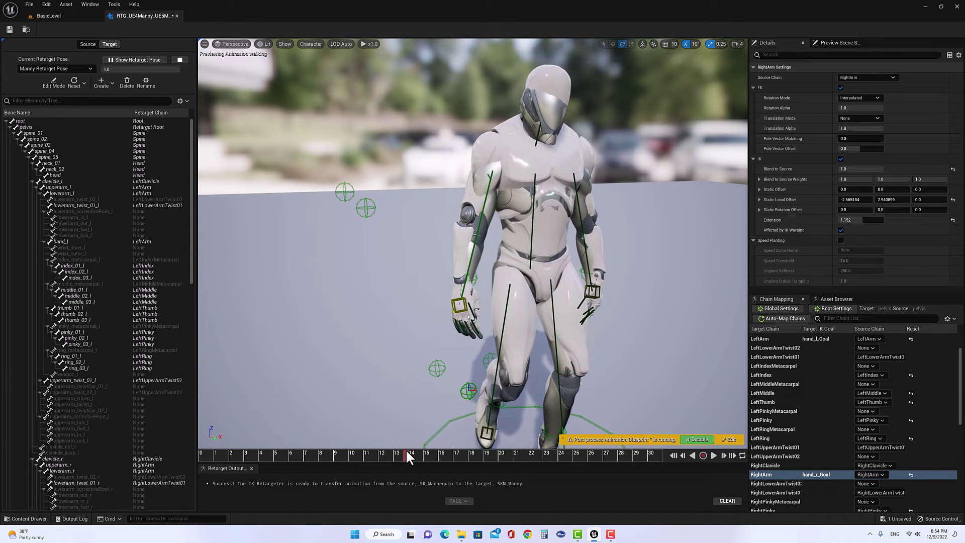
{"action": "left_click_drag", "start_coordinate": [524, 417], "coordinate": [497, 421]}
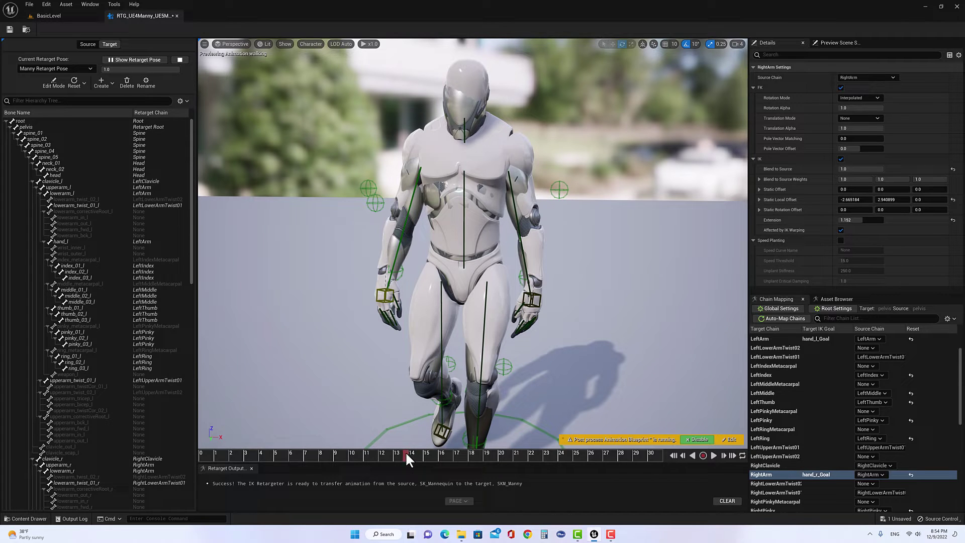
{"action": "mouse_move", "coordinate": [406, 454]}
{"action": "left_mouse_down"}
{"action": "mouse_move", "coordinate": [435, 448]}
{"action": "mouse_move", "coordinate": [421, 449]}
{"action": "left_mouse_up"}
{"action": "left_click_drag", "start_coordinate": [499, 386], "coordinate": [453, 402]}
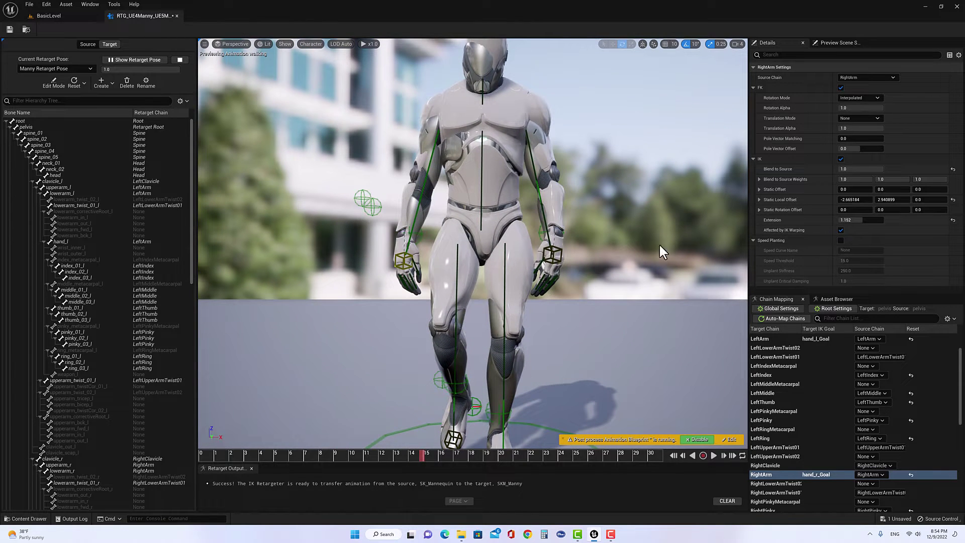
{"action": "scroll", "coordinate": [801, 395], "scroll_direction": "up", "scroll_amount": 1}
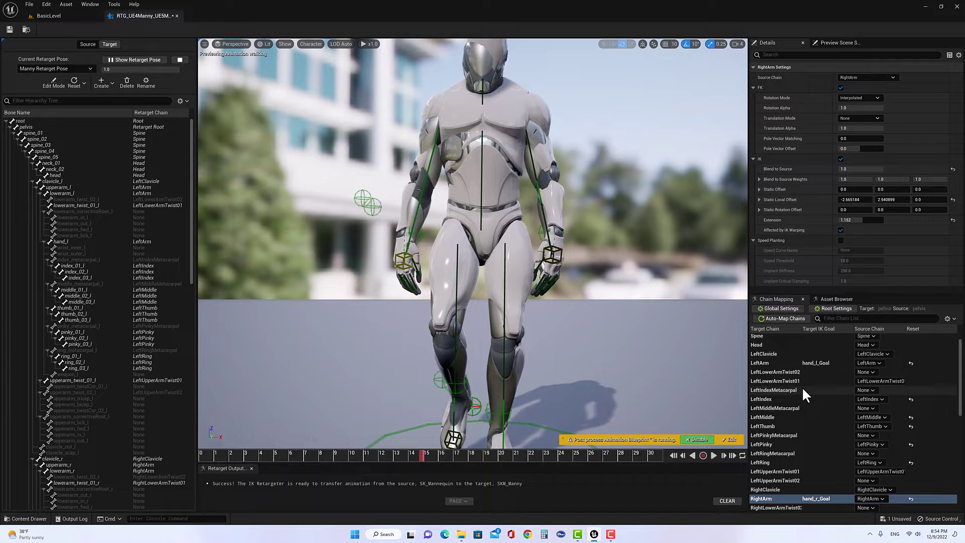
Lower the LeftArm IK offset Y to about -1.65, check the walk, and save the retargeter
{"action": "left_click", "coordinate": [798, 363]}
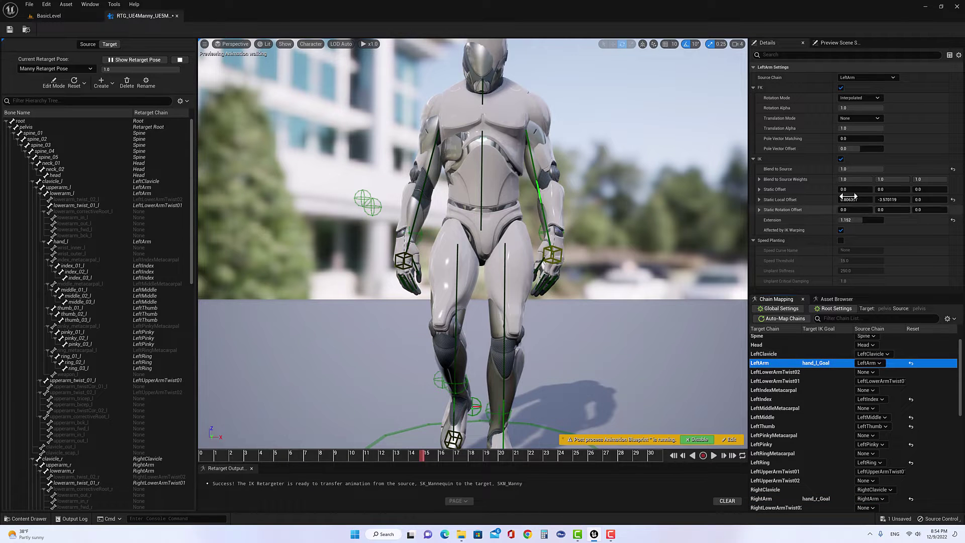
{"action": "left_click_drag", "start_coordinate": [883, 199], "coordinate": [914, 199]}
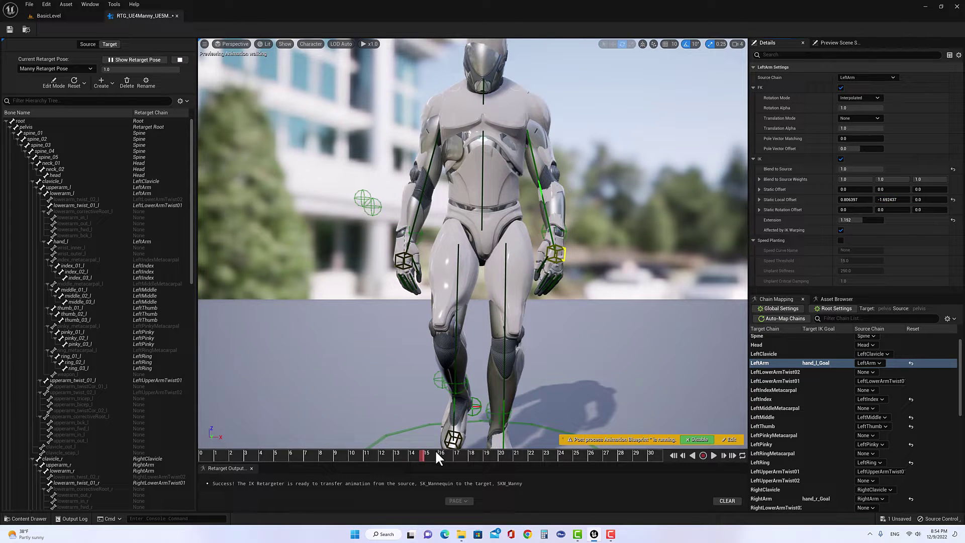
{"action": "mouse_move", "coordinate": [423, 453]}
{"action": "left_mouse_down"}
{"action": "mouse_move", "coordinate": [439, 450]}
{"action": "mouse_move", "coordinate": [397, 455]}
{"action": "mouse_move", "coordinate": [430, 454]}
{"action": "mouse_move", "coordinate": [406, 458]}
{"action": "left_mouse_up"}
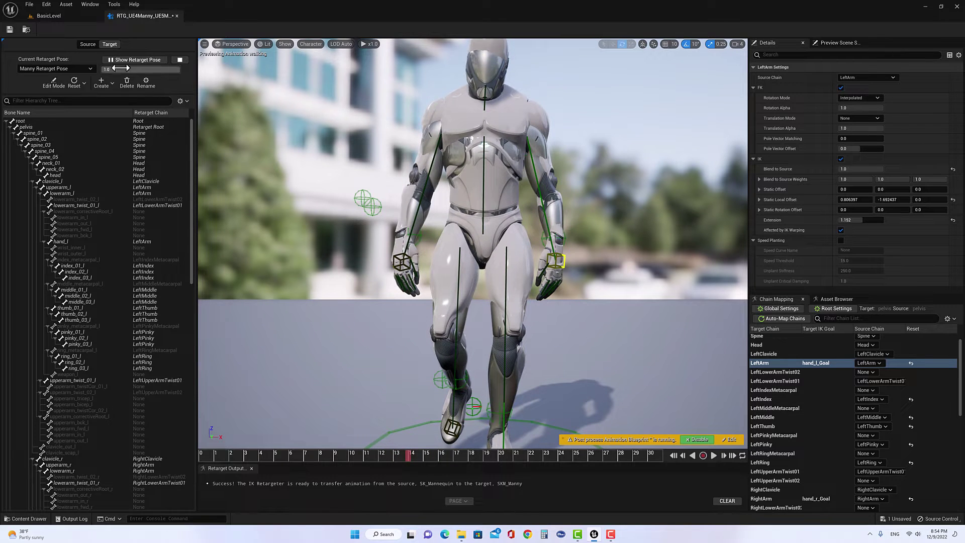
{"action": "left_click", "coordinate": [10, 28]}
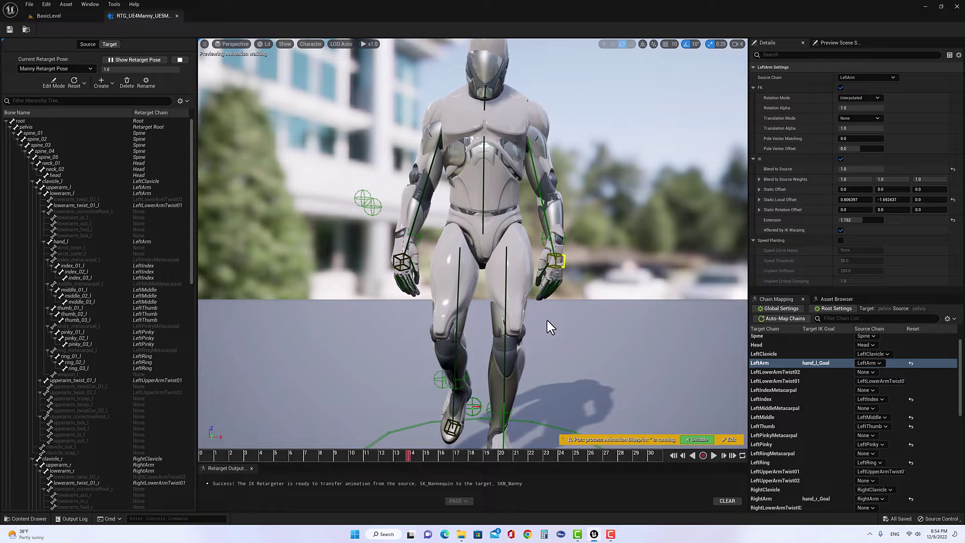
Export the retargeted walking animation into _TestAnimation with the prefix Test1_
{"action": "left_click", "coordinate": [831, 300]}
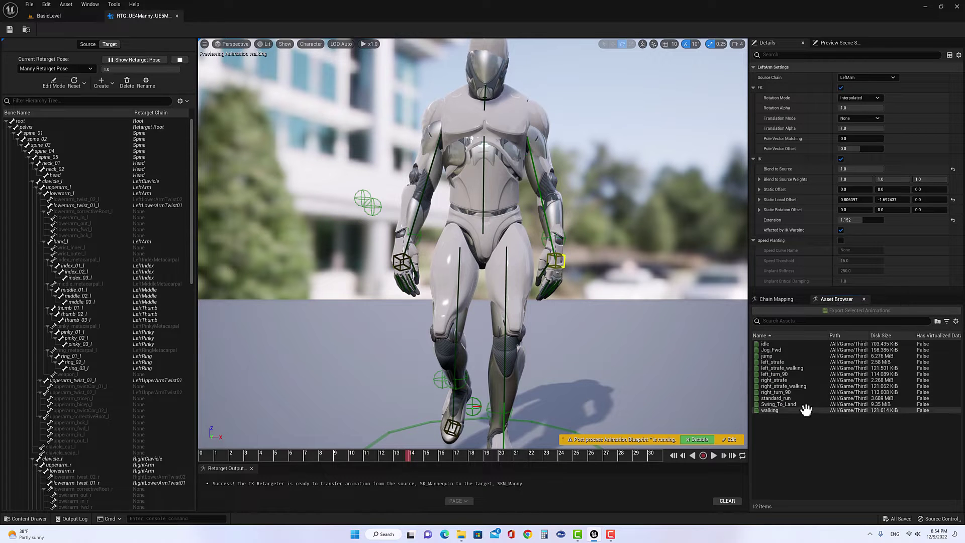
{"action": "left_click", "coordinate": [773, 412]}
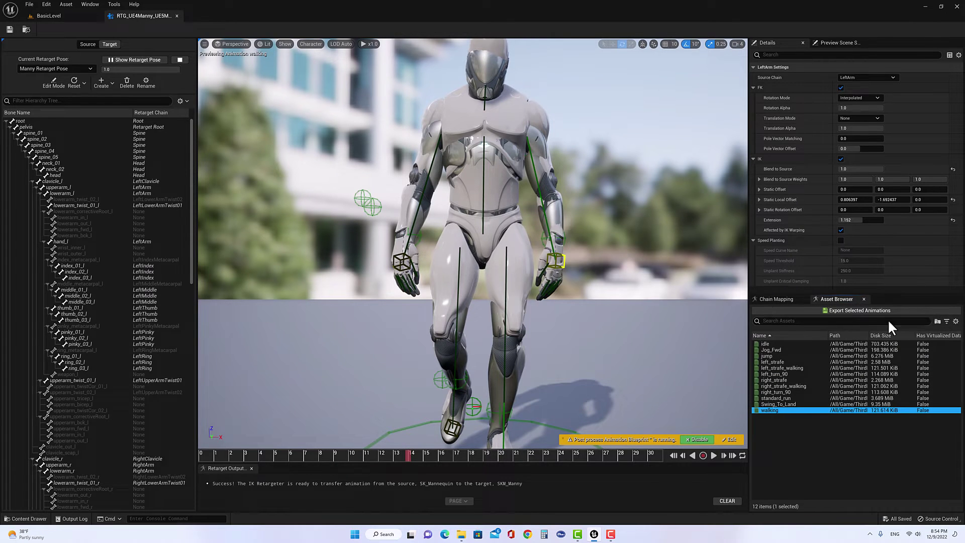
{"action": "left_click", "coordinate": [839, 310]}
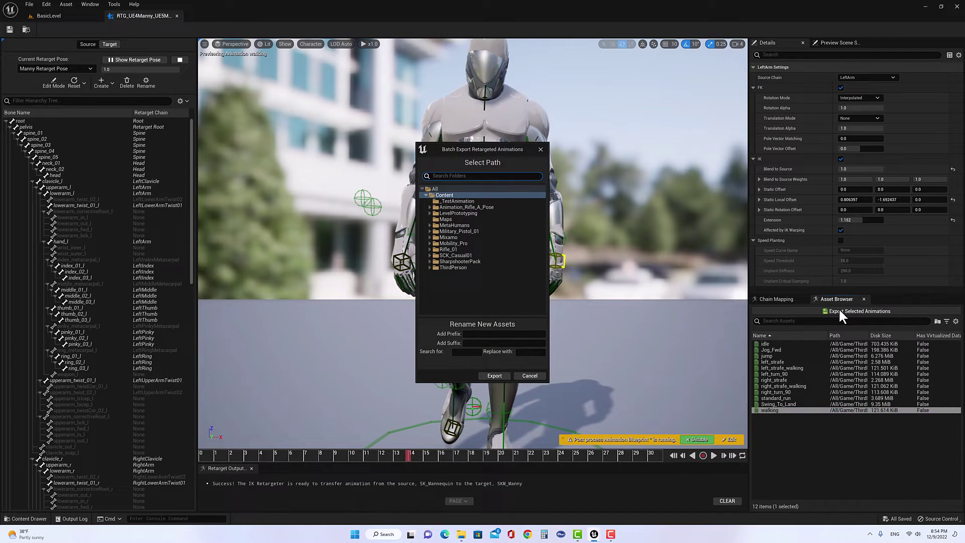
{"action": "left_click", "coordinate": [454, 202]}
{"action": "left_click", "coordinate": [469, 334]}
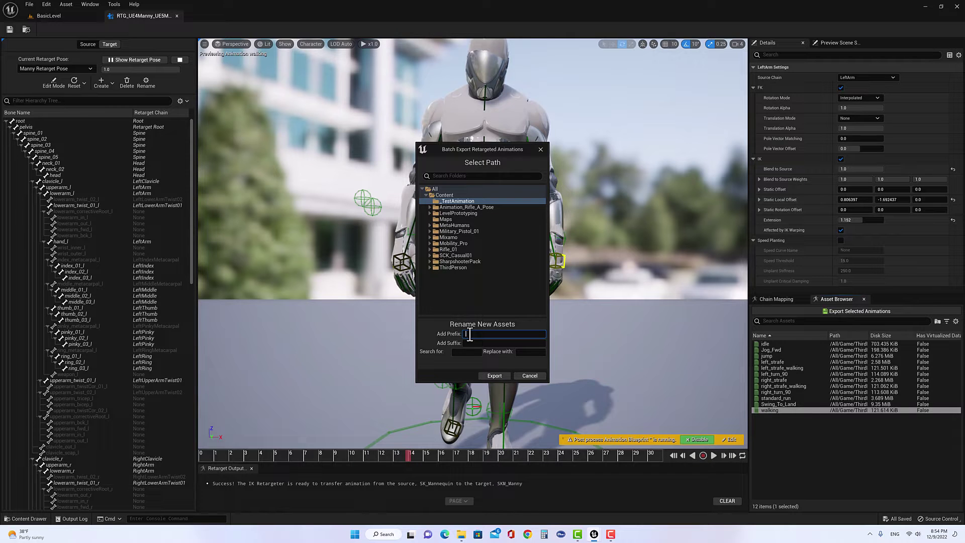
{"action": "type", "text": "Test1_"}
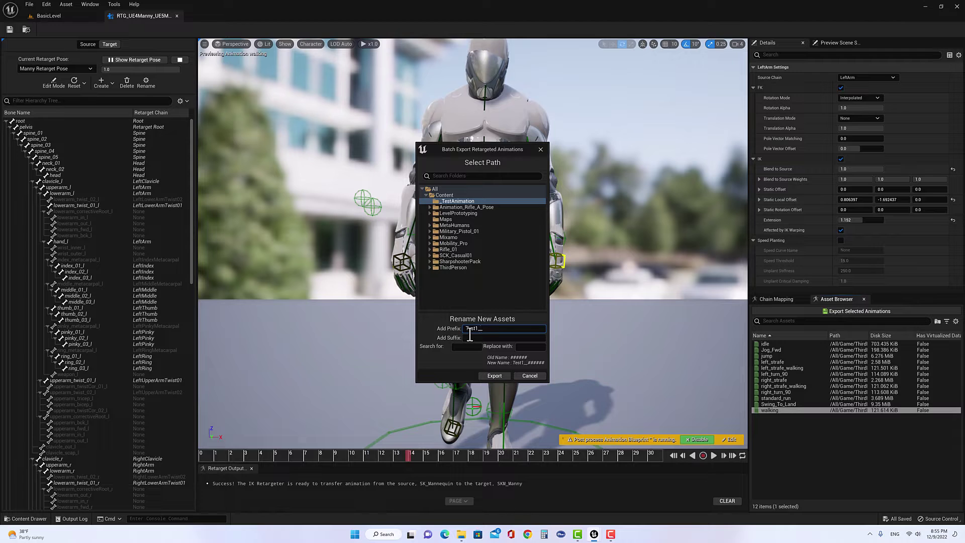
{"action": "left_click", "coordinate": [502, 375]}
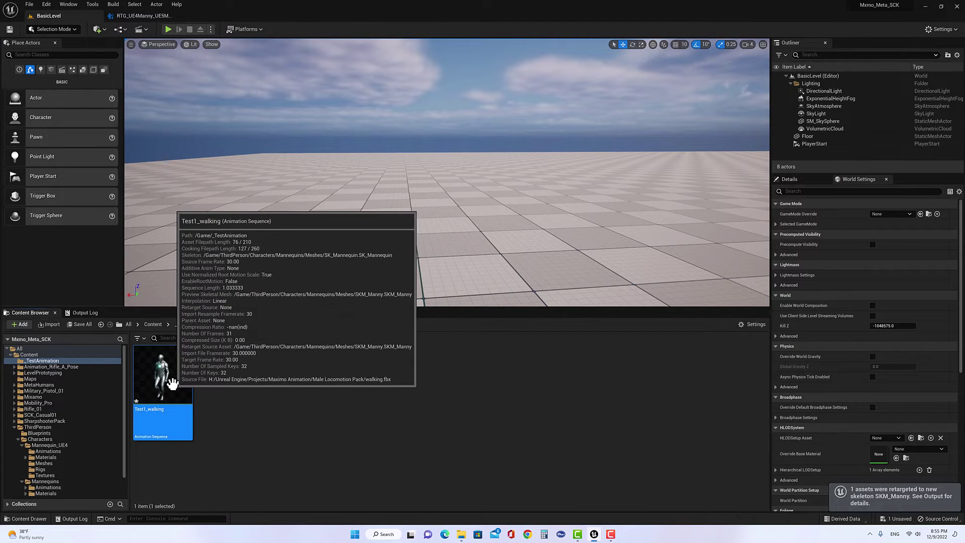
Open Test1_walking, paused and scrubbed back to frame 14, viewed closer
{"action": "double_click", "coordinate": [173, 385]}
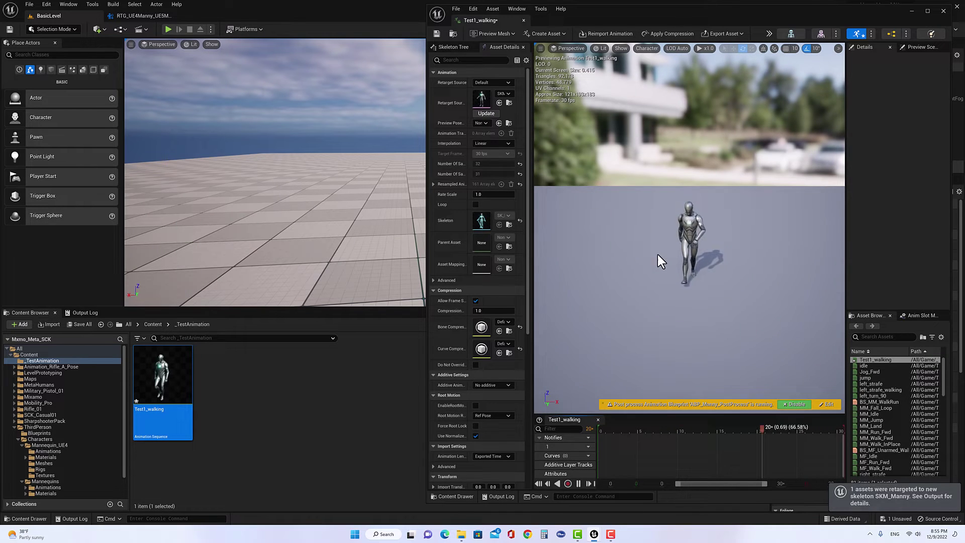
{"action": "left_click", "coordinate": [578, 483]}
{"action": "left_click_drag", "start_coordinate": [749, 427], "coordinate": [716, 427]}
{"action": "left_click_drag", "start_coordinate": [685, 306], "coordinate": [686, 280]}
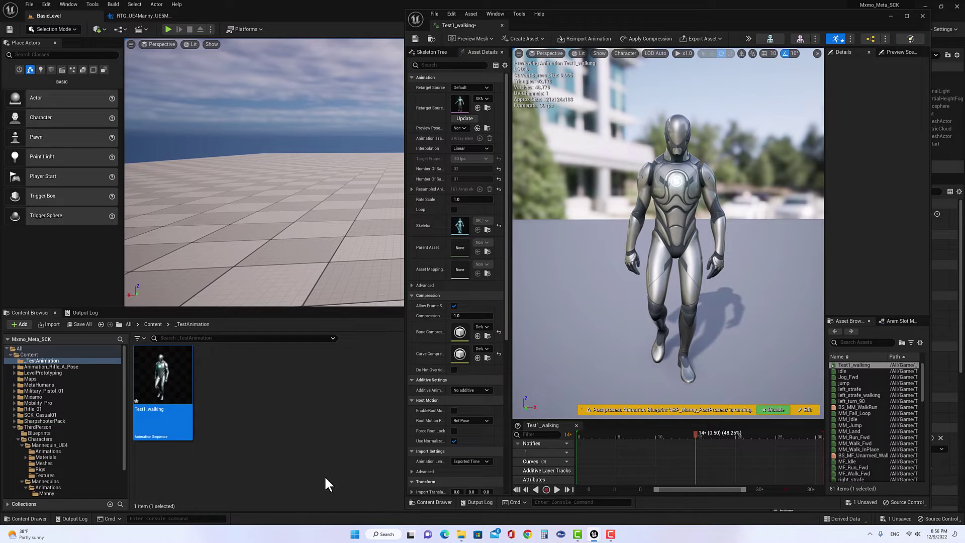
Show the Mannequins Animations folder and move the Test1_walking editor window to the left
{"action": "scroll", "coordinate": [62, 486], "scroll_direction": "down", "scroll_amount": 3}
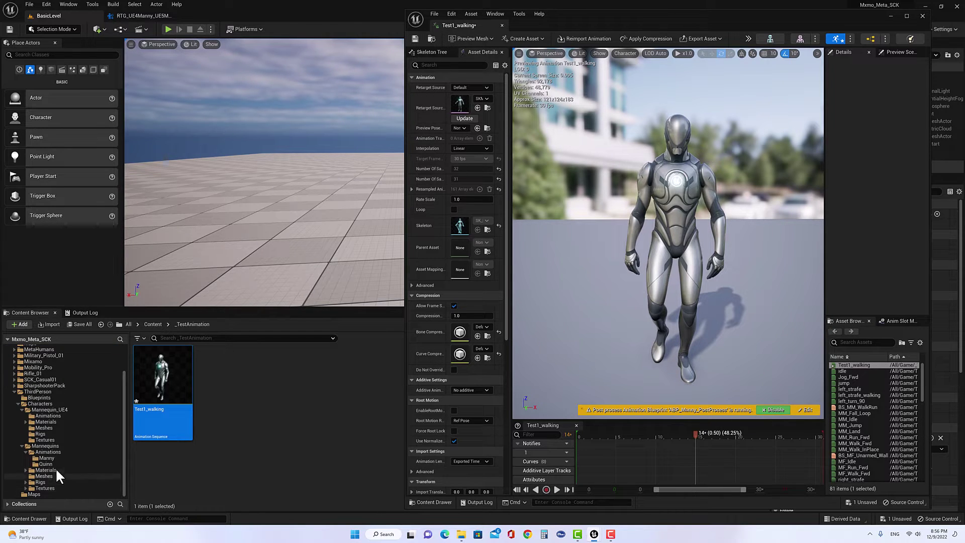
{"action": "left_click", "coordinate": [62, 452]}
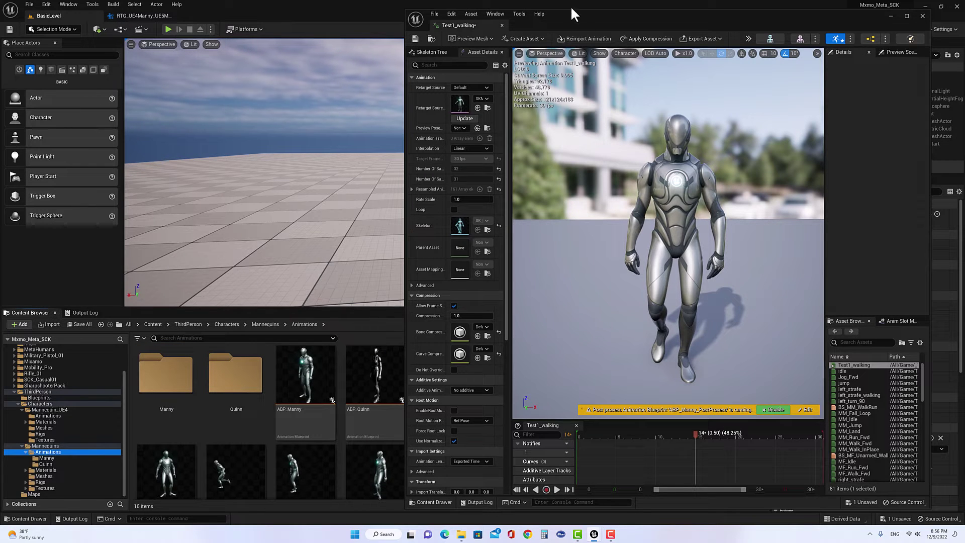
{"action": "left_click_drag", "start_coordinate": [581, 20], "coordinate": [178, 10]}
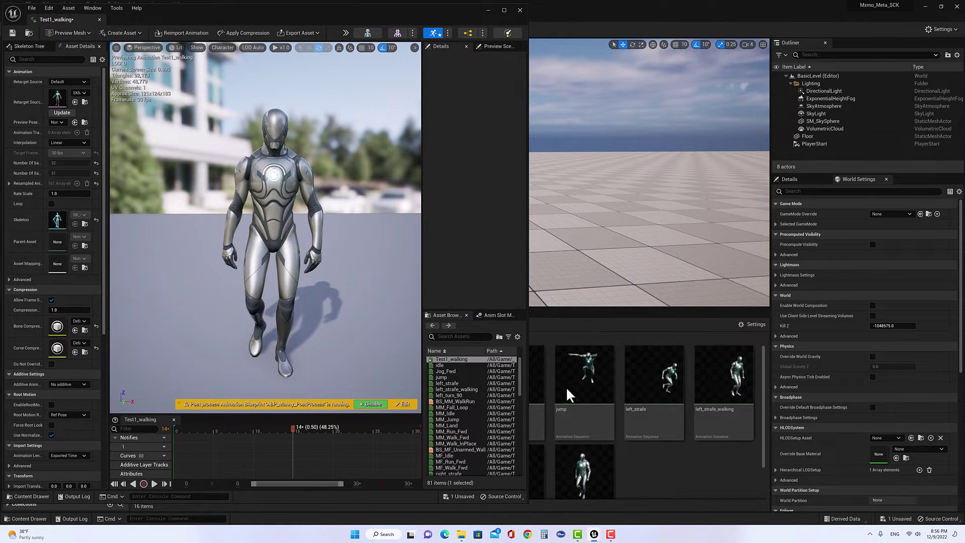
Open the original Mannequins walking animation, scrub to frame 10, then close its editor
{"action": "double_click", "coordinate": [578, 477]}
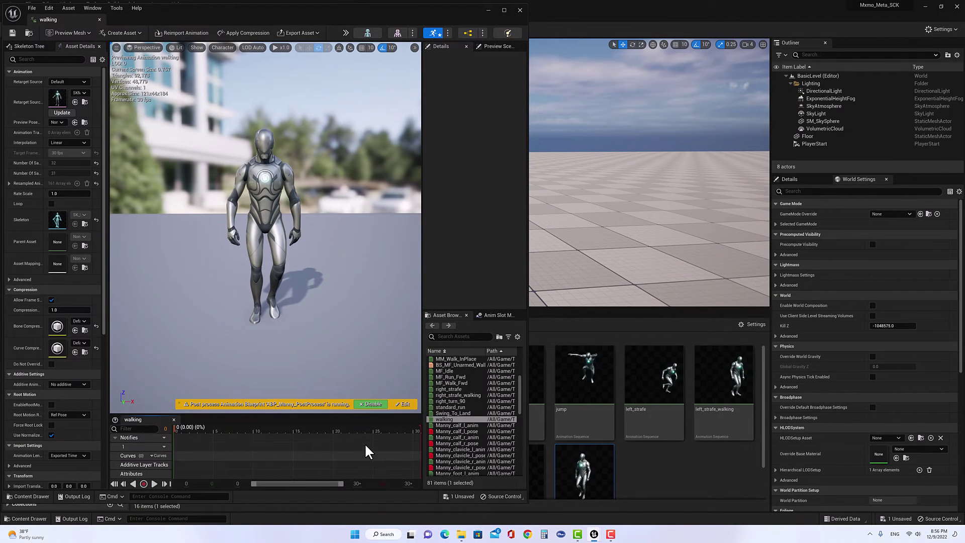
{"action": "left_click_drag", "start_coordinate": [174, 425], "coordinate": [292, 424]}
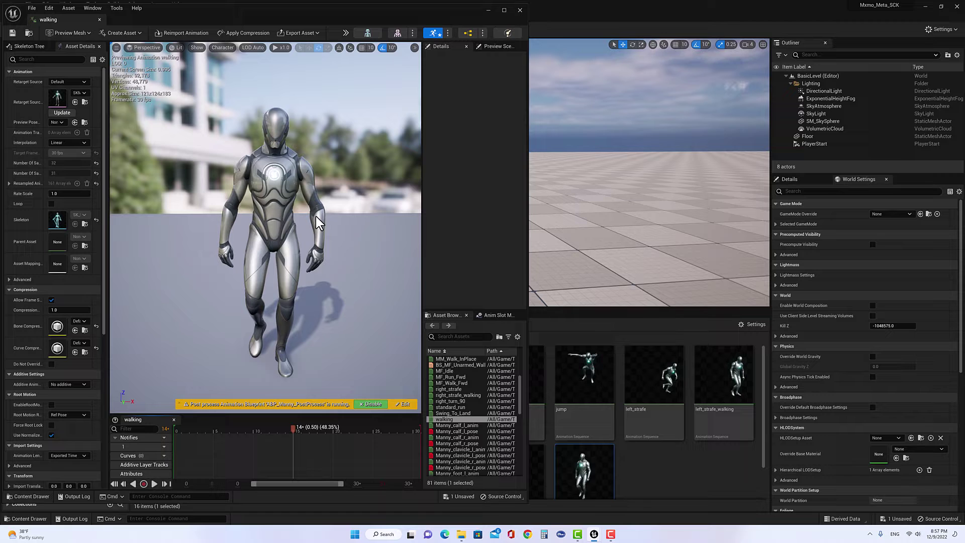
{"action": "left_click", "coordinate": [519, 10]}
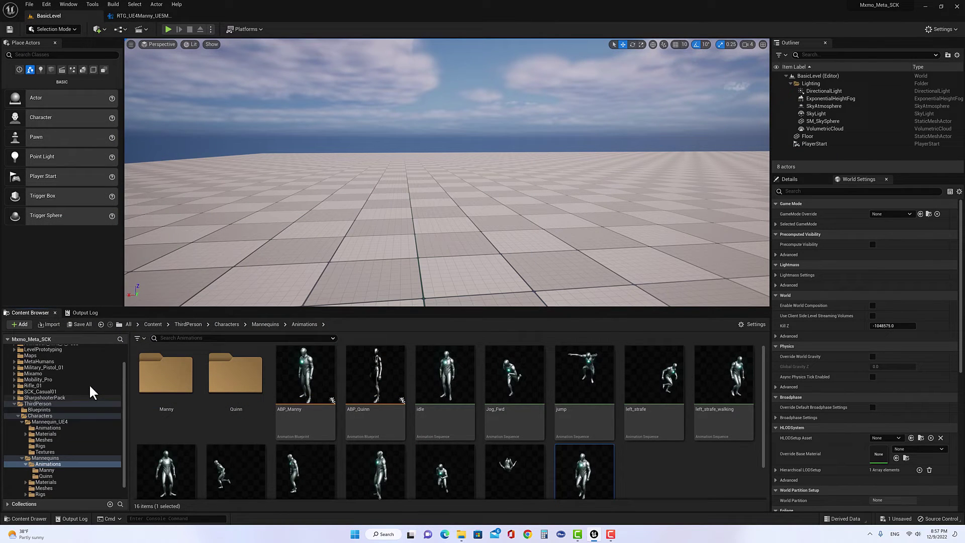
Reopen Test1_walking from the _TestAnimation folder
{"action": "scroll", "coordinate": [88, 382], "scroll_direction": "up", "scroll_amount": 3}
{"action": "left_click", "coordinate": [80, 360]}
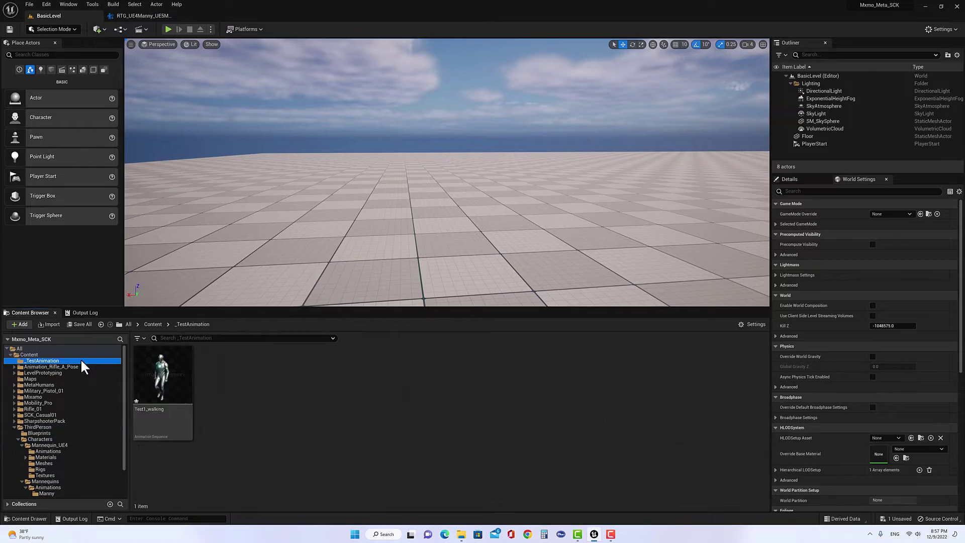
{"action": "double_click", "coordinate": [180, 379]}
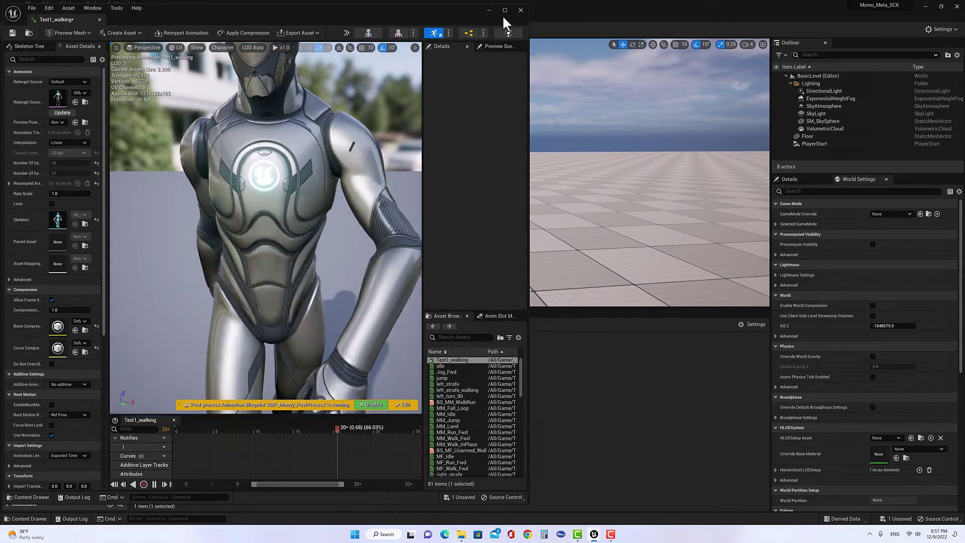
Maximize the preview, pause the walk at frame 7, then close the Test1_walking editor
{"action": "left_click", "coordinate": [504, 10]}
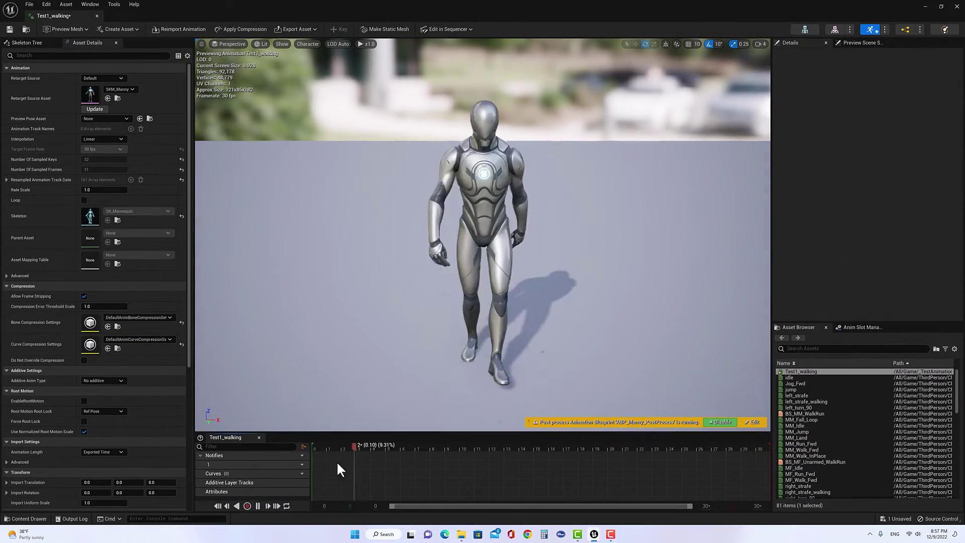
{"action": "left_click", "coordinate": [258, 506]}
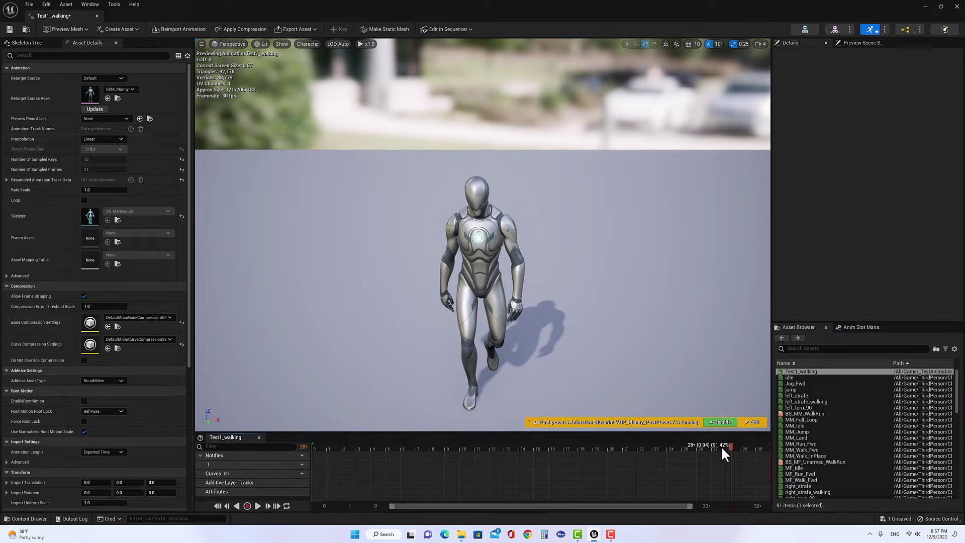
{"action": "left_click_drag", "start_coordinate": [730, 445], "coordinate": [499, 426]}
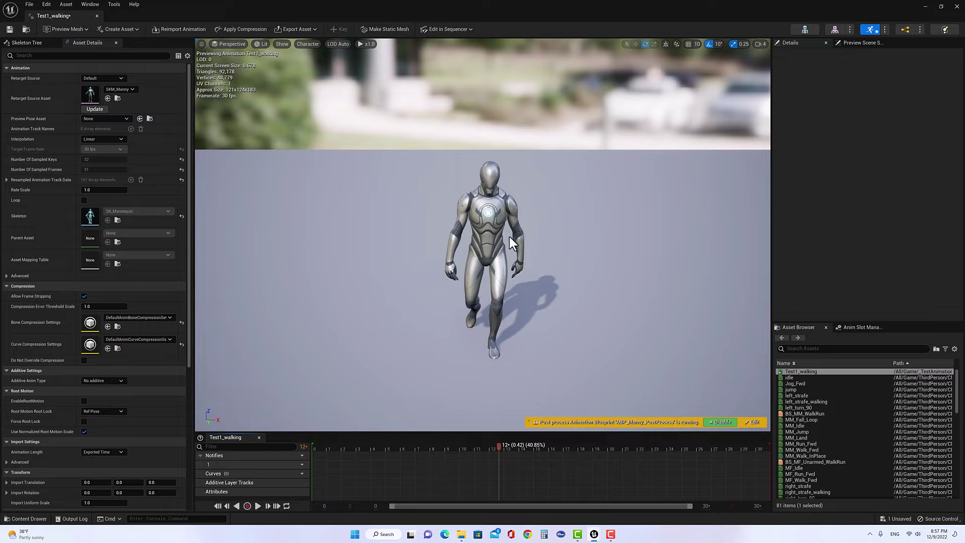
{"action": "left_click", "coordinate": [97, 15]}
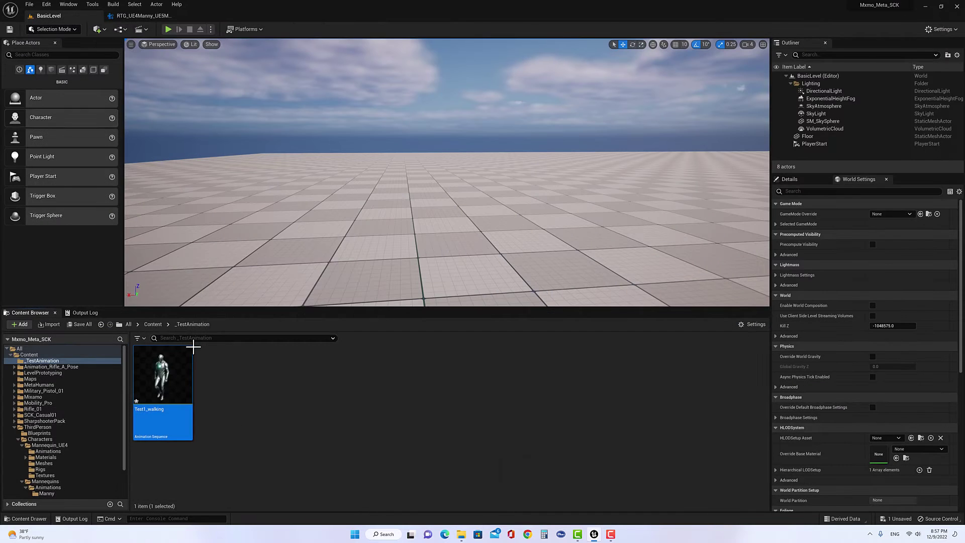
Open RTG_UE4Manny_UE5Manny from Mannequin_UE4 > Rigs and show its chain mapping list
{"action": "left_click", "coordinate": [69, 460]}
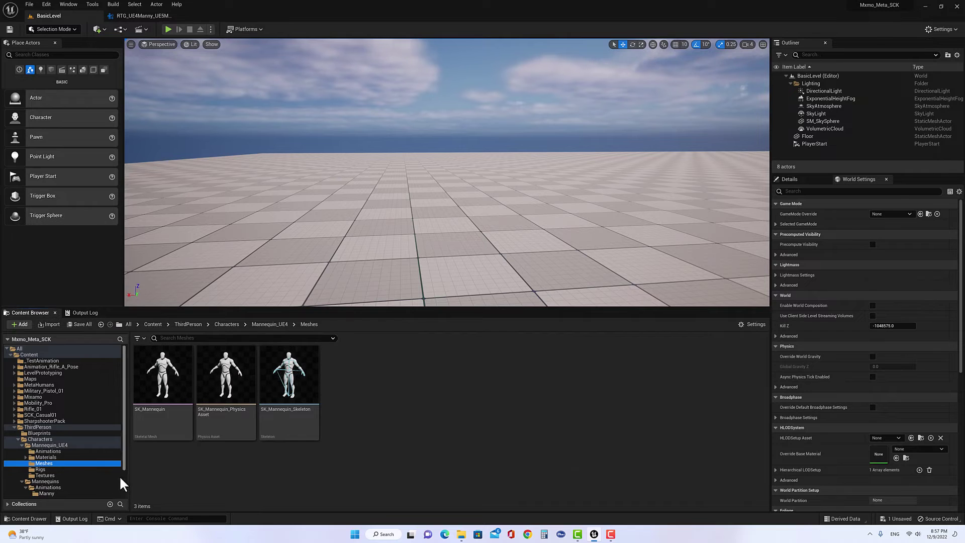
{"action": "left_click", "coordinate": [84, 468]}
{"action": "left_click", "coordinate": [236, 378]}
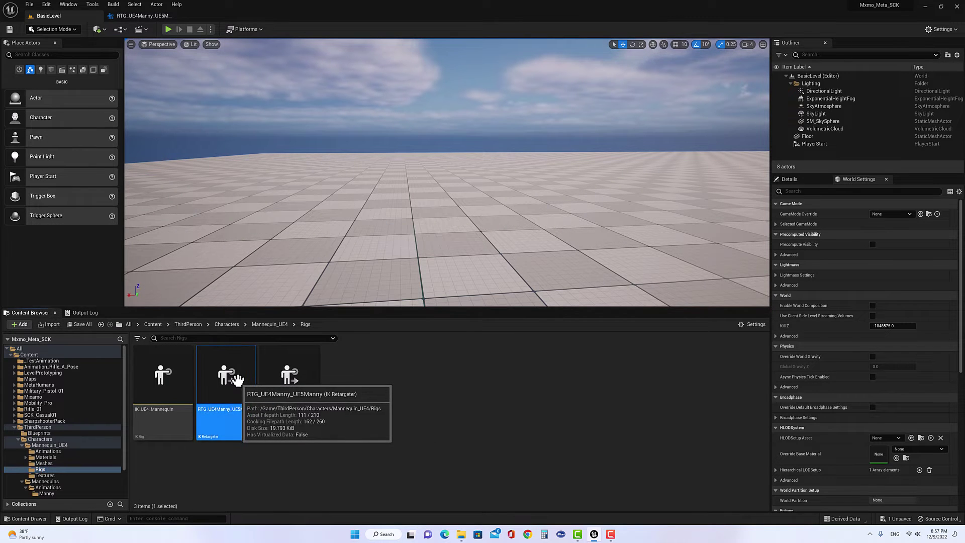
{"action": "double_click", "coordinate": [236, 378]}
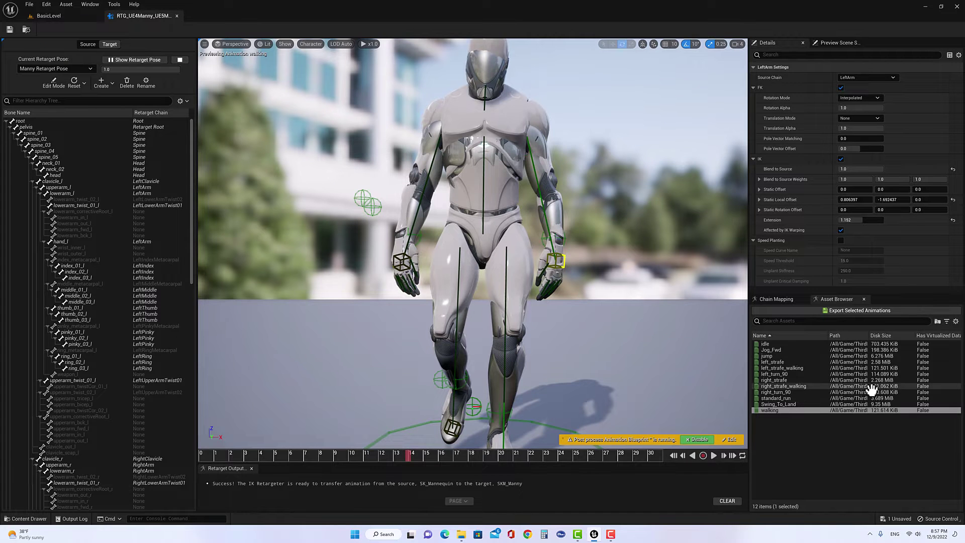
{"action": "left_click", "coordinate": [786, 300]}
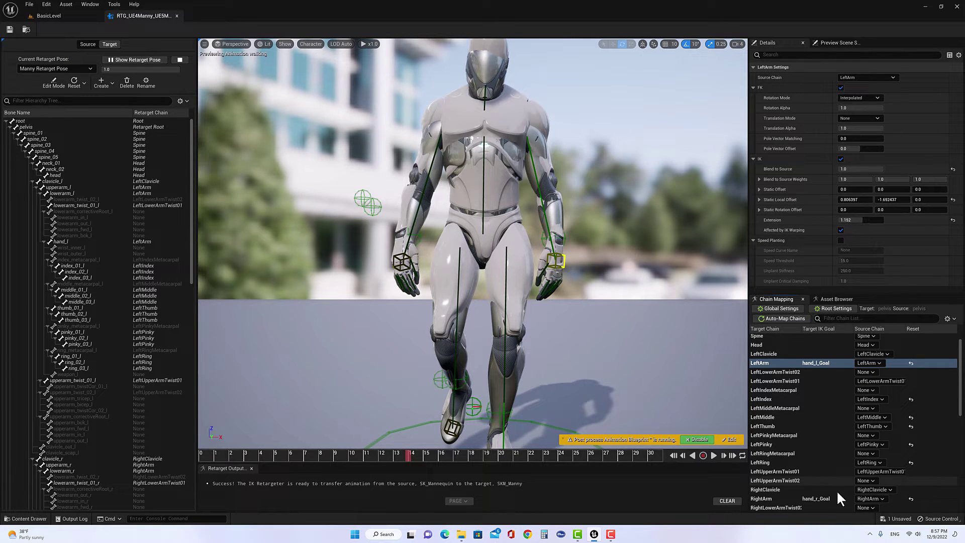
Tune RightArm IK: Static Local Offset Y about 6.95, X about -3.87, Static Offset X about 2.603
{"action": "left_click", "coordinate": [814, 496]}
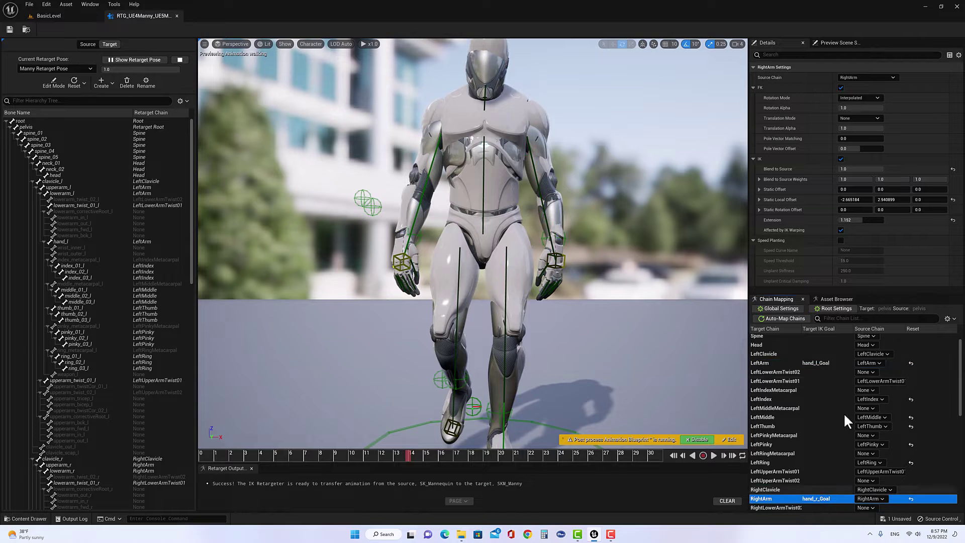
{"action": "left_click_drag", "start_coordinate": [883, 199], "coordinate": [910, 200]}
{"action": "left_click_drag", "start_coordinate": [707, 227], "coordinate": [603, 230]}
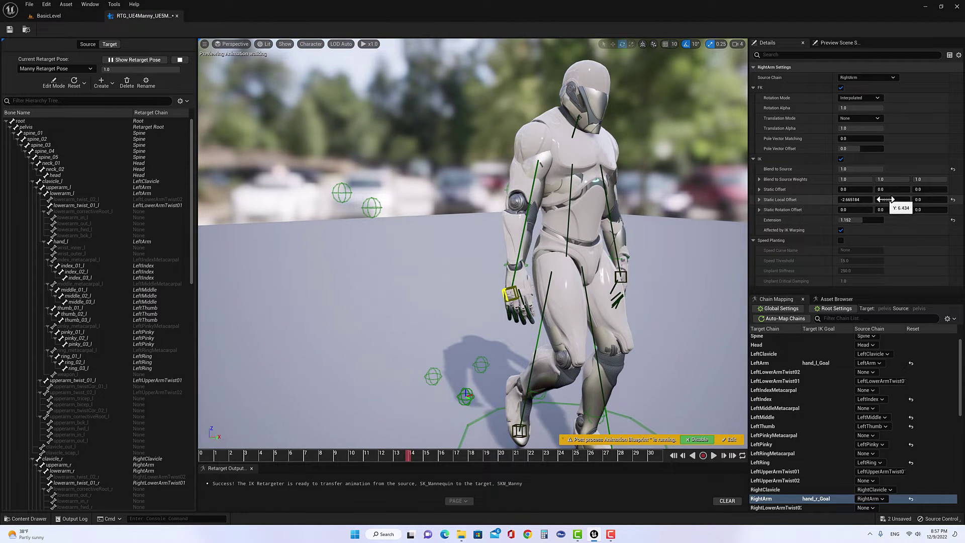
{"action": "left_click_drag", "start_coordinate": [890, 200], "coordinate": [896, 200]}
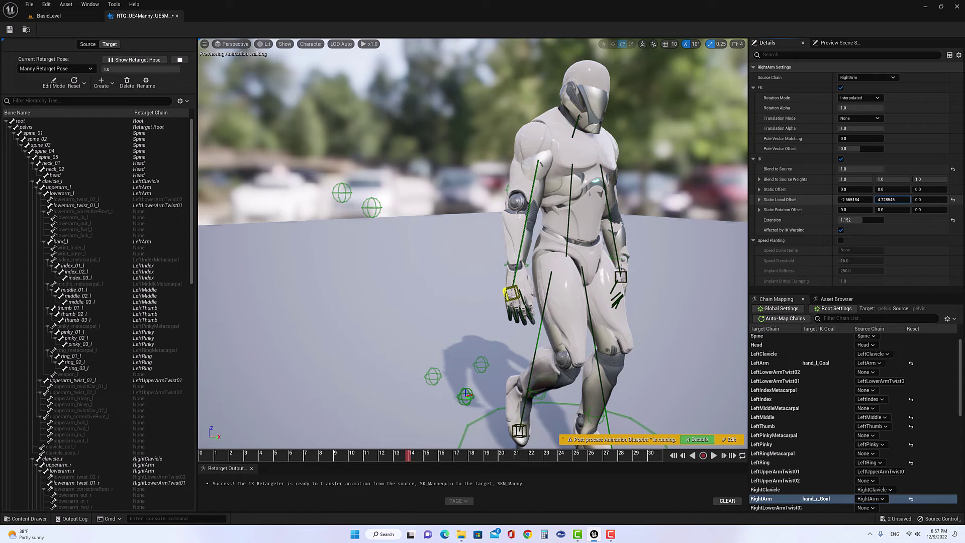
{"action": "mouse_move", "coordinate": [844, 199]}
{"action": "left_mouse_down"}
{"action": "mouse_move", "coordinate": [814, 200]}
{"action": "mouse_move", "coordinate": [835, 199]}
{"action": "left_mouse_up"}
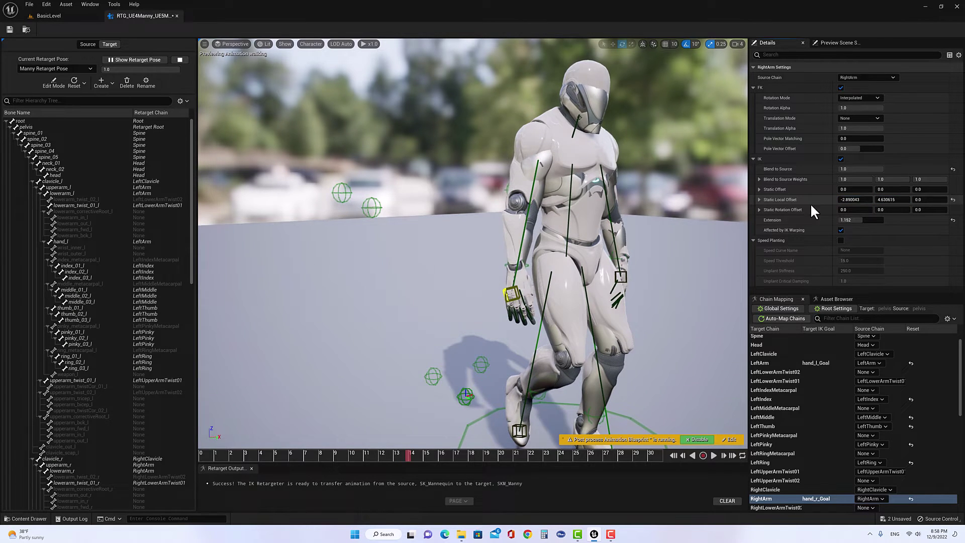
{"action": "left_click_drag", "start_coordinate": [653, 227], "coordinate": [553, 226]}
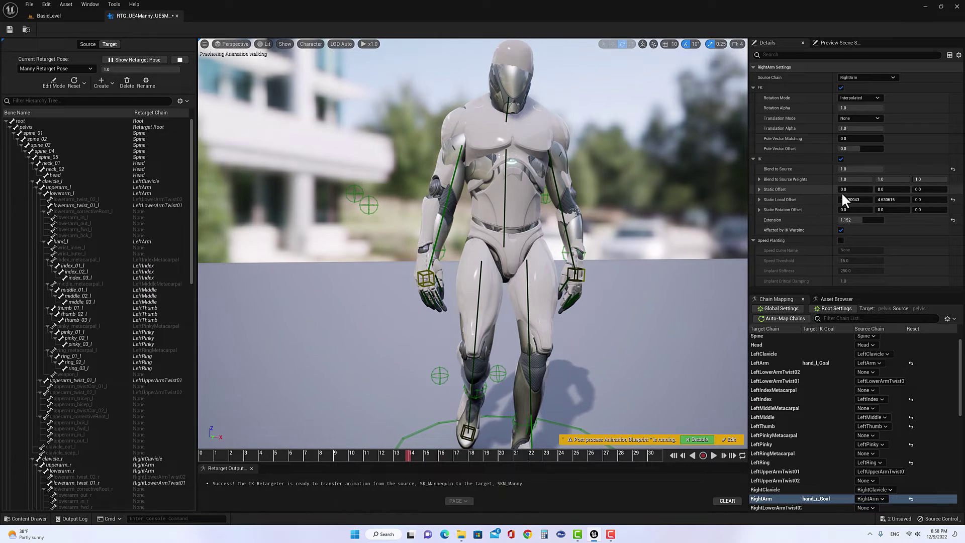
{"action": "left_click_drag", "start_coordinate": [842, 190], "coordinate": [829, 215]}
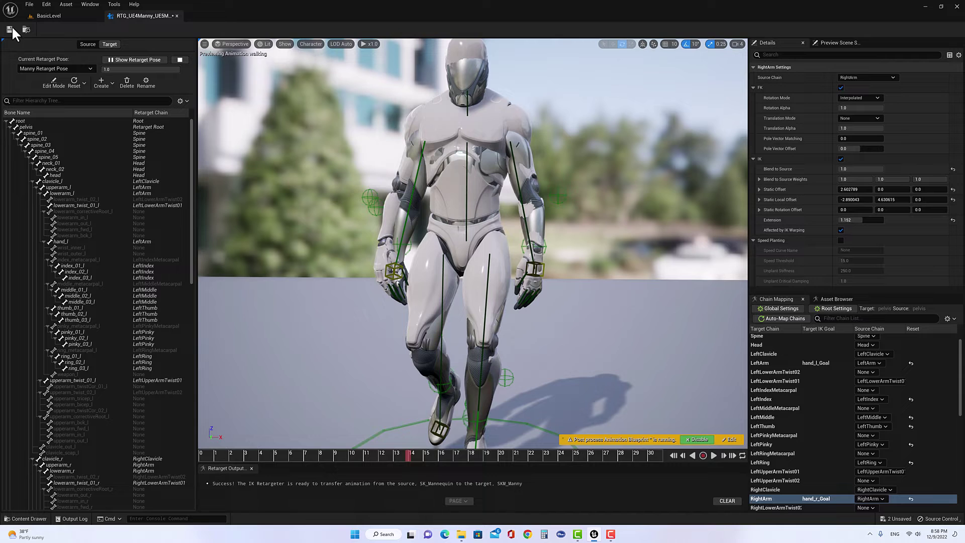
Save the retargeter and start a batch export to _TestAnimation, searching folders for 'Test2'
{"action": "left_click", "coordinate": [10, 29]}
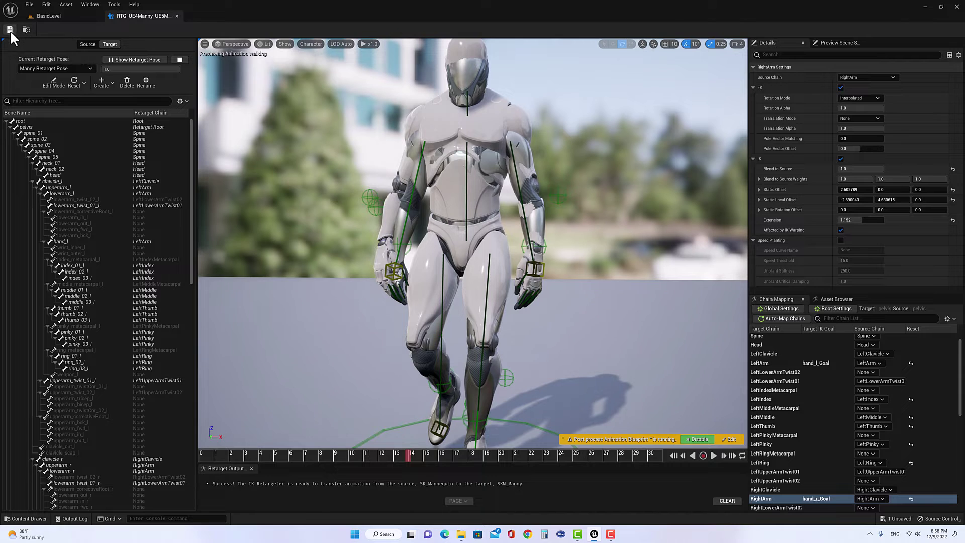
{"action": "left_click", "coordinate": [838, 300]}
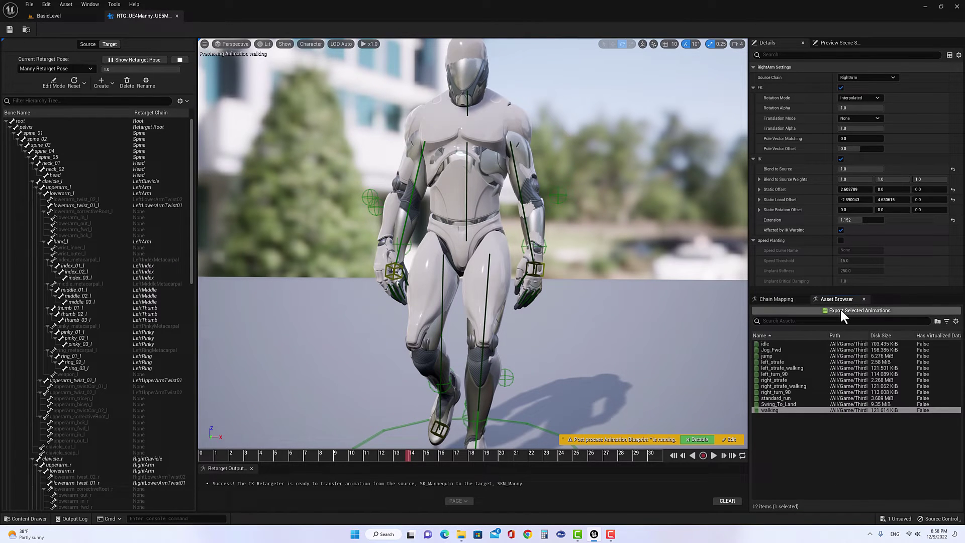
{"action": "left_click", "coordinate": [840, 309]}
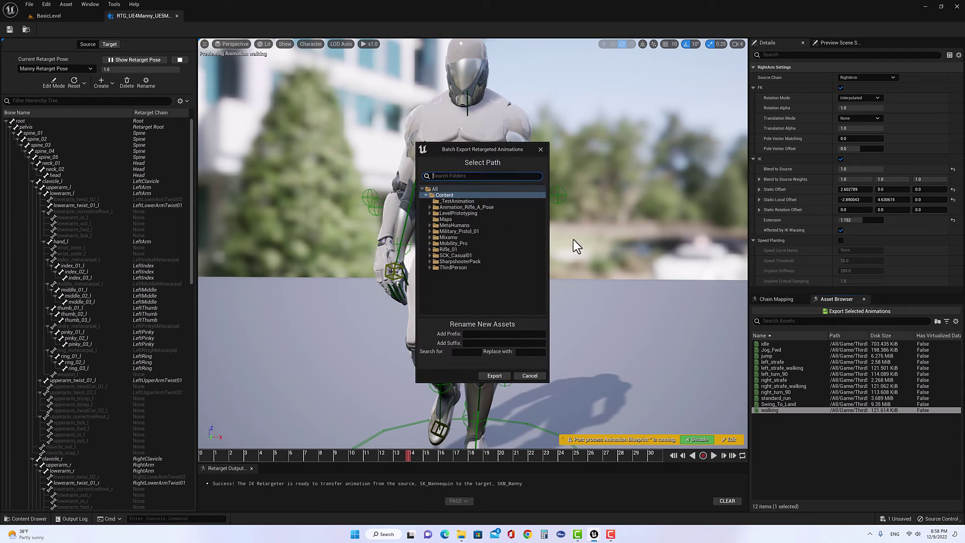
{"action": "left_click", "coordinate": [456, 201]}
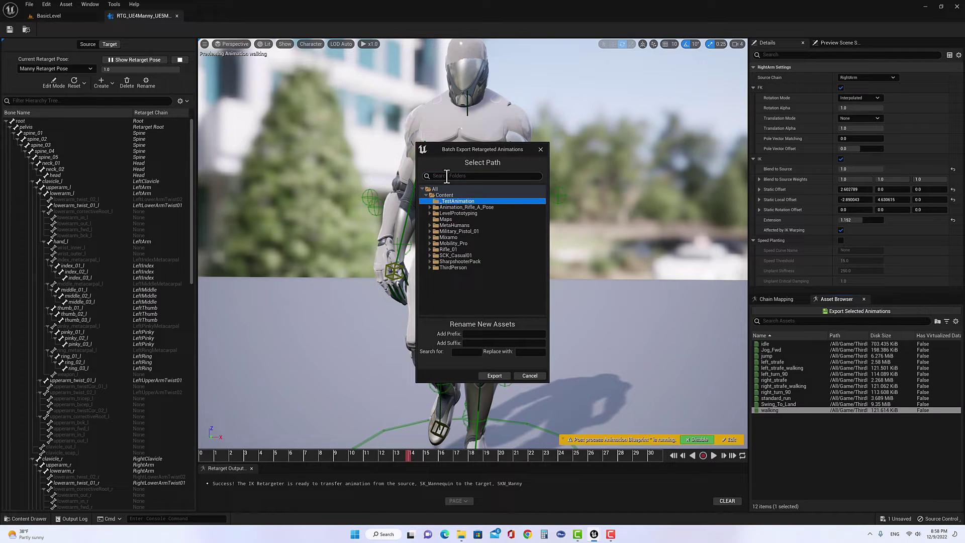
{"action": "left_click", "coordinate": [446, 176]}
{"action": "type", "text": "T"}
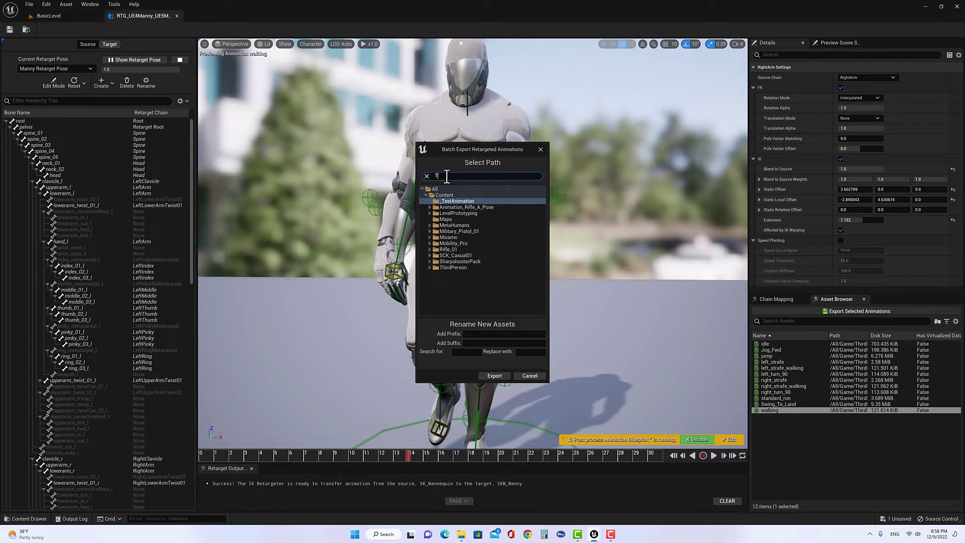
{"action": "type", "text": "est2_"}
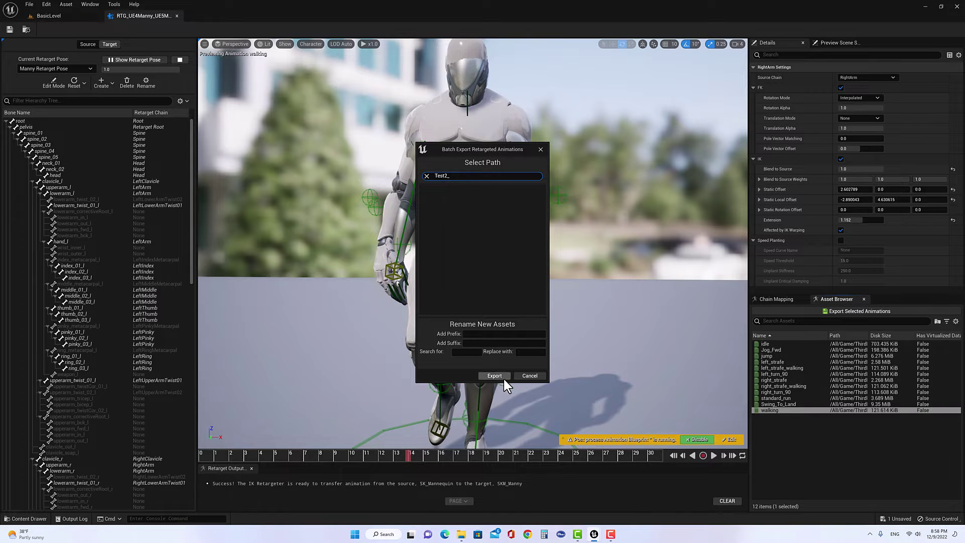
Export the retargeted walk, scrub it to frame 13, and close its editor
{"action": "left_click", "coordinate": [500, 377]}
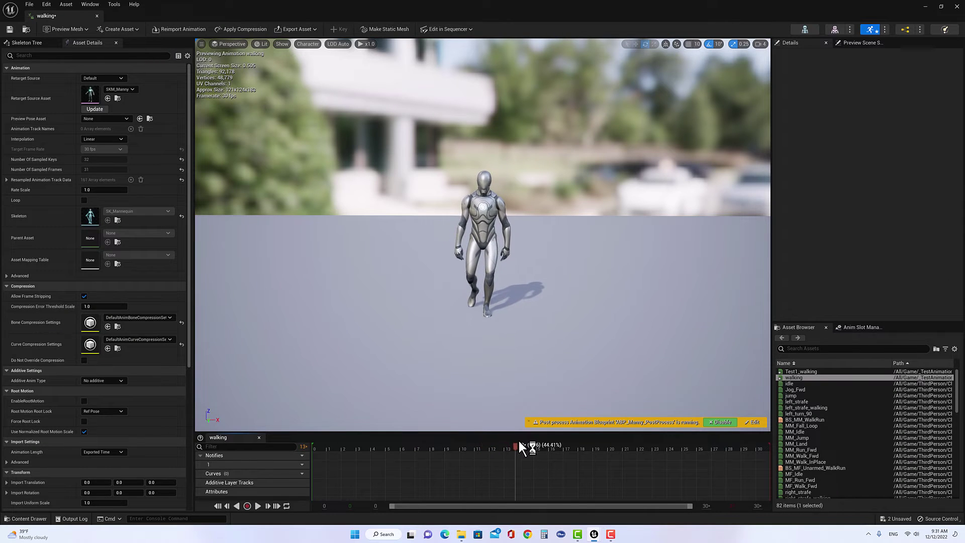
{"action": "left_click_drag", "start_coordinate": [519, 441], "coordinate": [511, 441]}
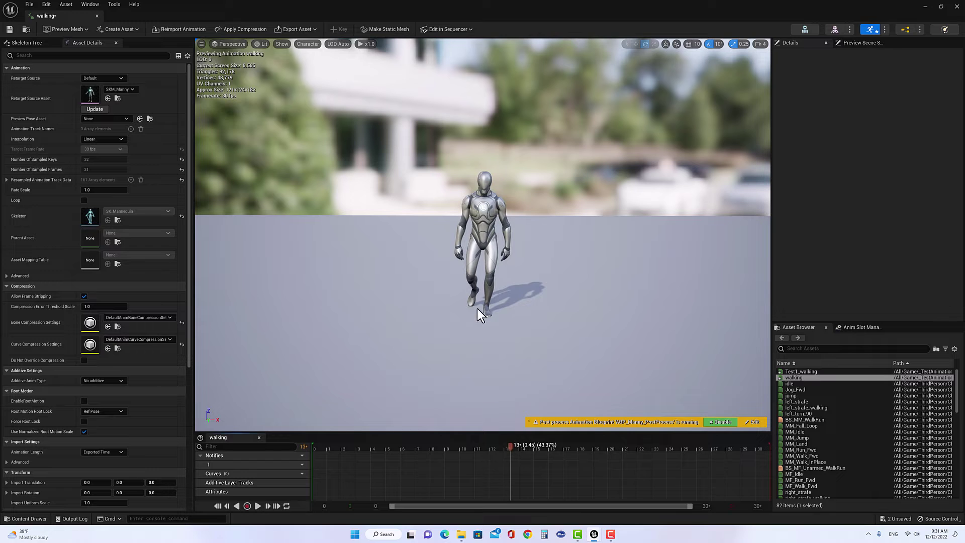
{"action": "left_click", "coordinate": [97, 15]}
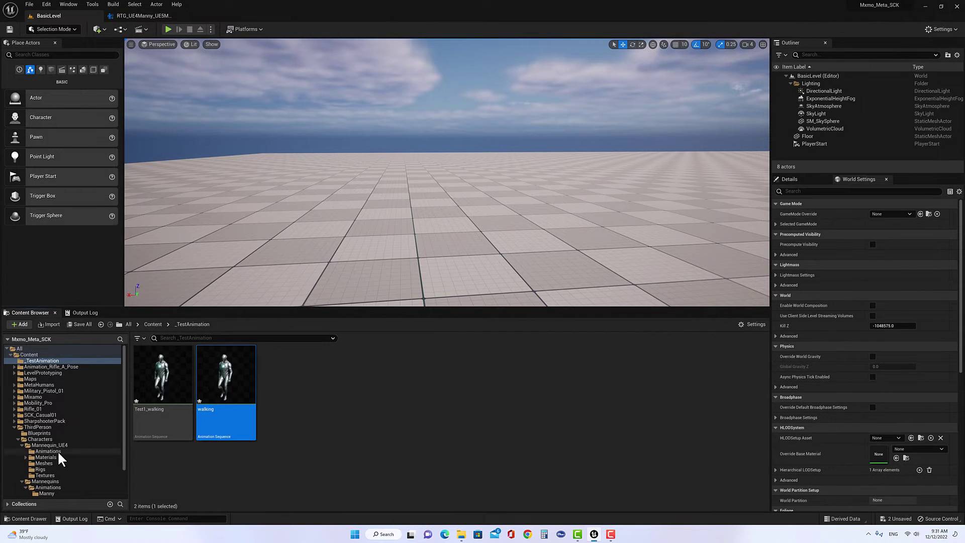
Back in the retargeter, raise RightArm Static Offset X to about 3.78 and preview frame 12
{"action": "left_click", "coordinate": [141, 15]}
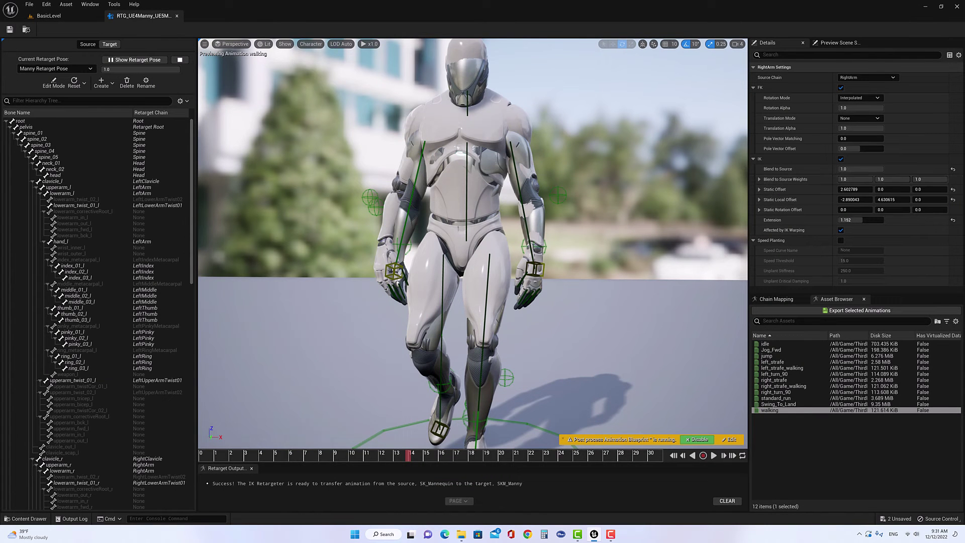
{"action": "scroll", "coordinate": [455, 260], "scroll_direction": "up", "scroll_amount": 3}
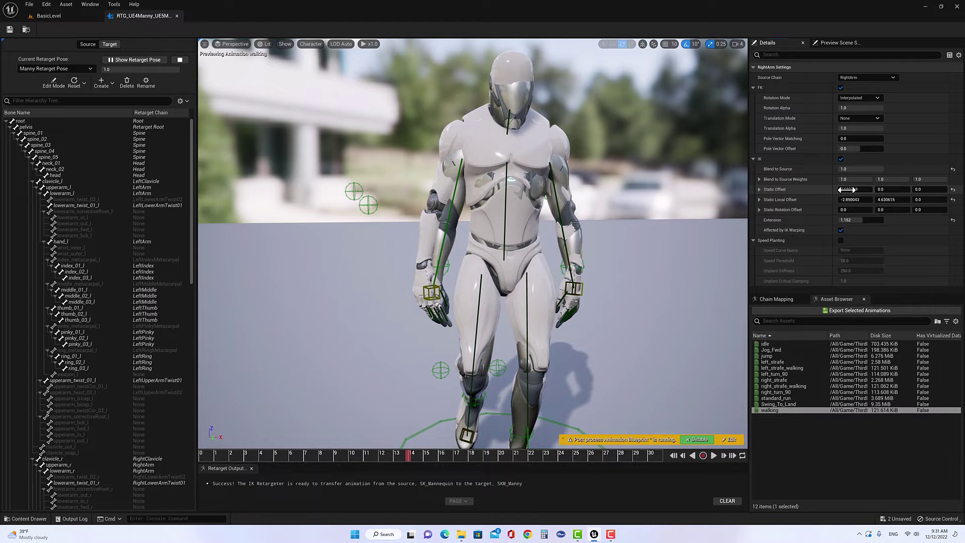
{"action": "left_click_drag", "start_coordinate": [854, 189], "coordinate": [885, 189]}
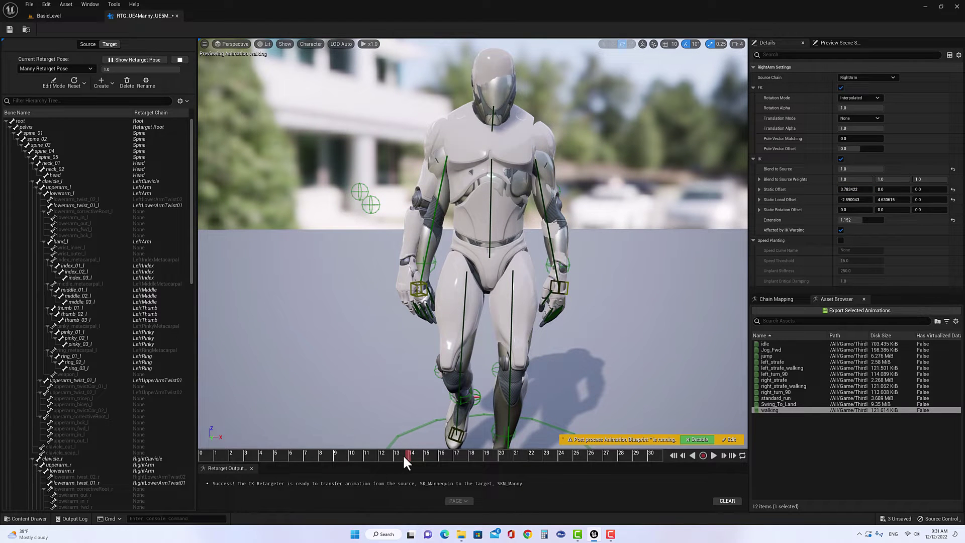
{"action": "left_click_drag", "start_coordinate": [404, 455], "coordinate": [384, 455]}
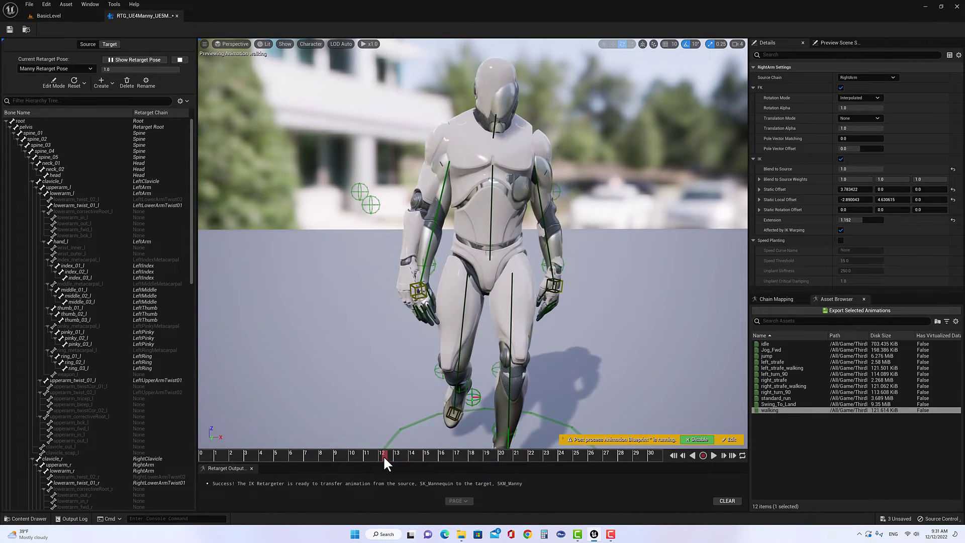
{"action": "mouse_move", "coordinate": [380, 445]}
{"action": "right_mouse_down"}
{"action": "mouse_move", "coordinate": [357, 435]}
{"action": "mouse_move", "coordinate": [382, 437]}
{"action": "right_mouse_up"}
Lower RightArm Static Offset X to about 3.20 and Static Local Offset Y to about 3.88, then save
{"action": "left_click_drag", "start_coordinate": [379, 452], "coordinate": [378, 448]}
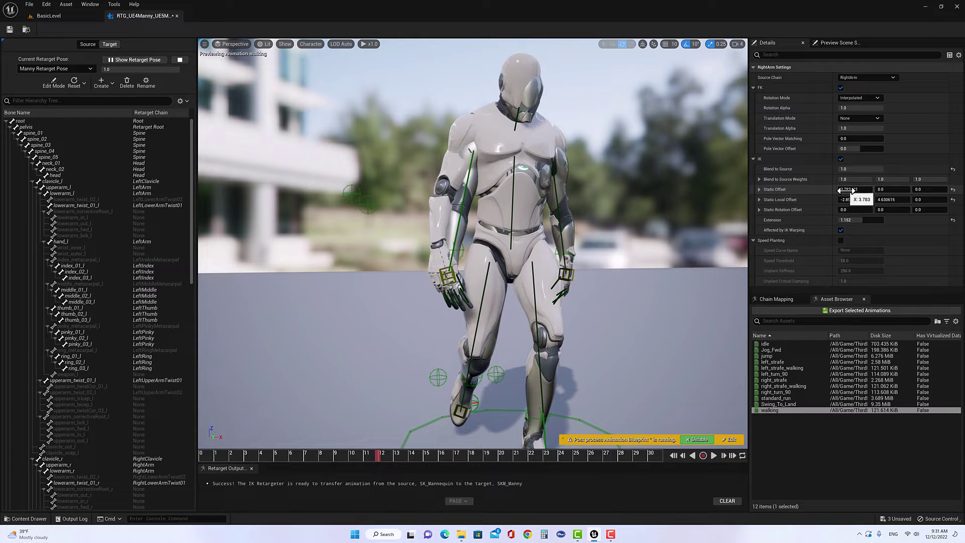
{"action": "left_click_drag", "start_coordinate": [849, 190], "coordinate": [834, 190]}
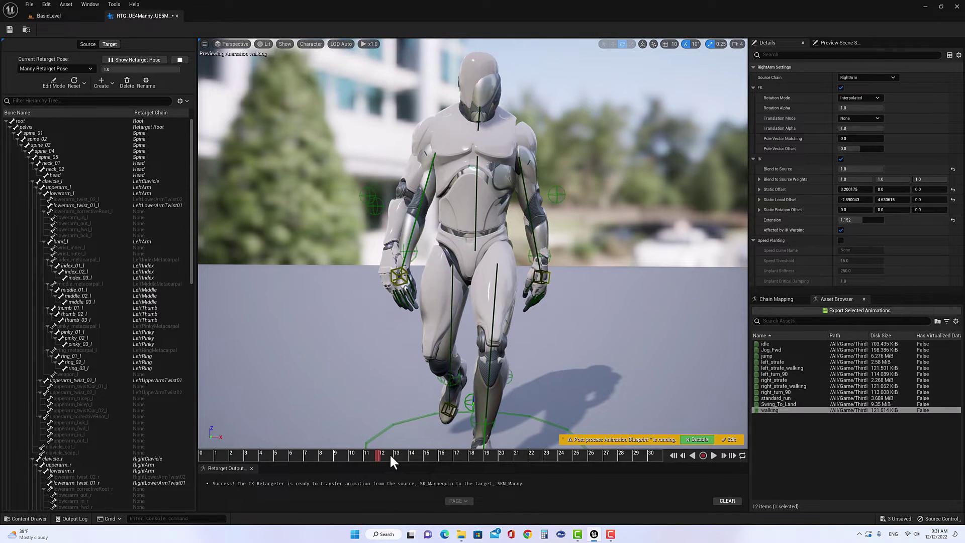
{"action": "mouse_move", "coordinate": [375, 455]}
{"action": "left_mouse_down"}
{"action": "mouse_move", "coordinate": [447, 445]}
{"action": "mouse_move", "coordinate": [382, 454]}
{"action": "left_mouse_up"}
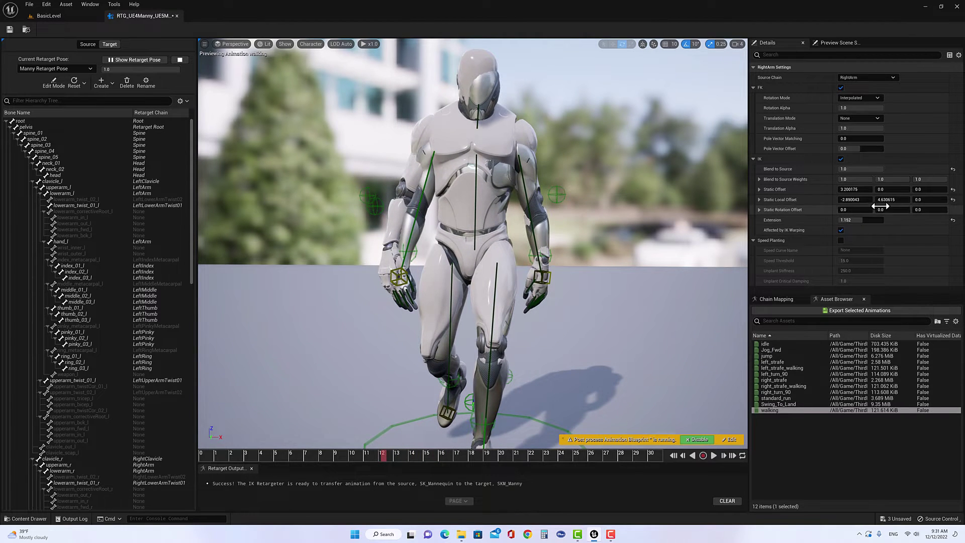
{"action": "mouse_move", "coordinate": [886, 200]}
{"action": "left_mouse_down"}
{"action": "mouse_move", "coordinate": [869, 200]}
{"action": "mouse_move", "coordinate": [883, 200]}
{"action": "left_mouse_up"}
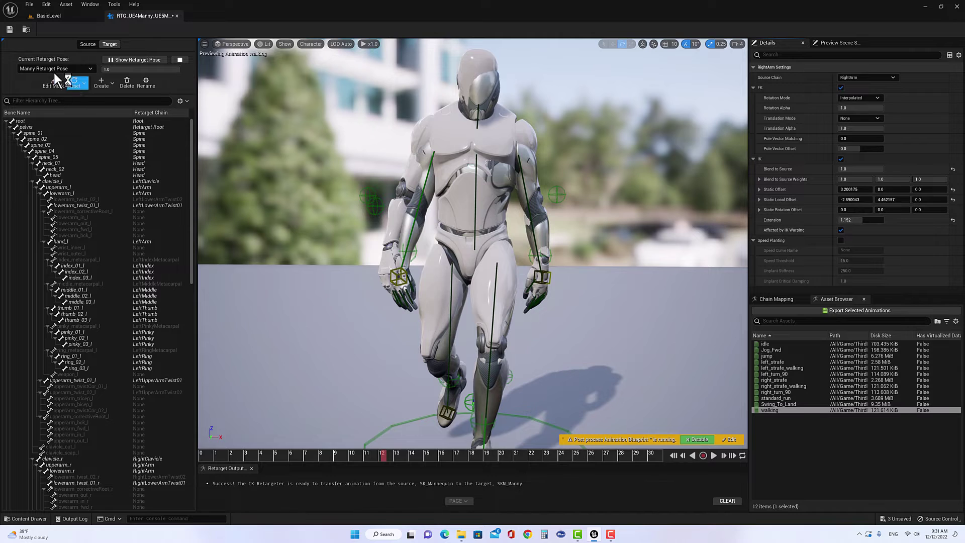
{"action": "left_click", "coordinate": [9, 30]}
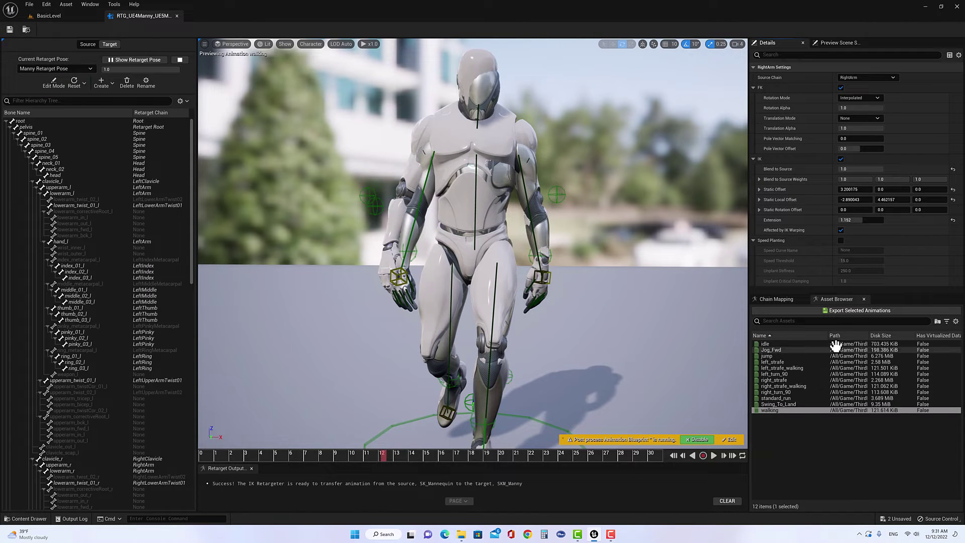
Batch export the walk to _TestAnimation with the Test3_ prefix, creating Test3_walking
{"action": "left_click", "coordinate": [848, 310]}
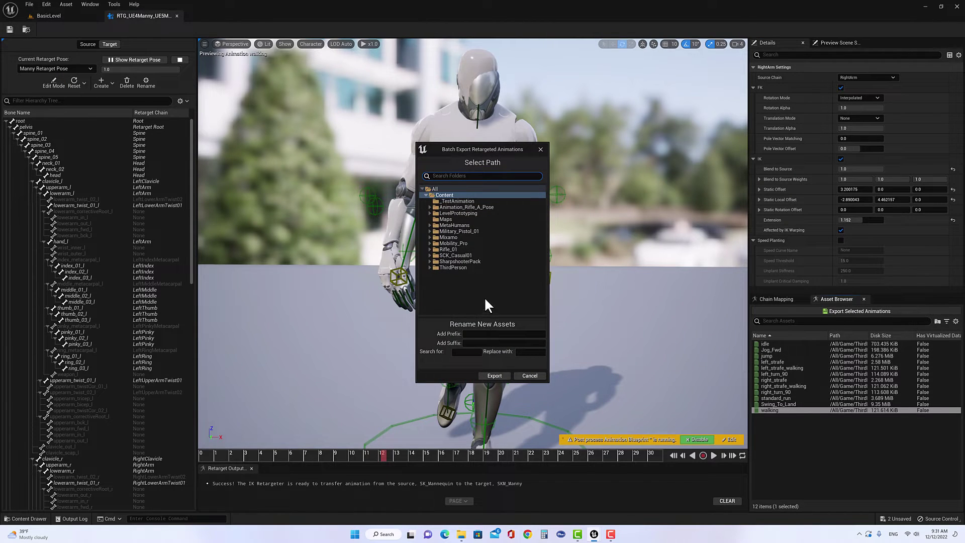
{"action": "left_click", "coordinate": [455, 201]}
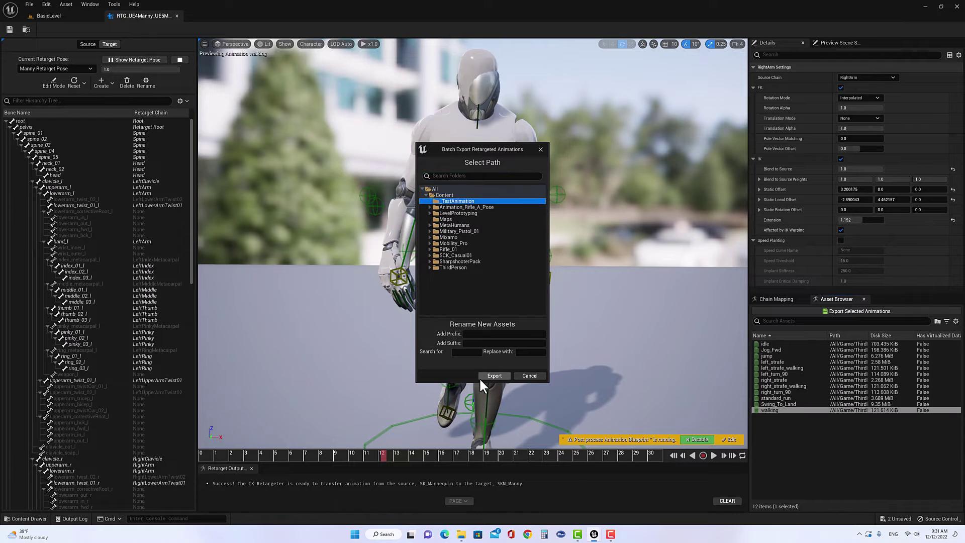
{"action": "left_click", "coordinate": [474, 334]}
{"action": "type", "text": "Test3_"}
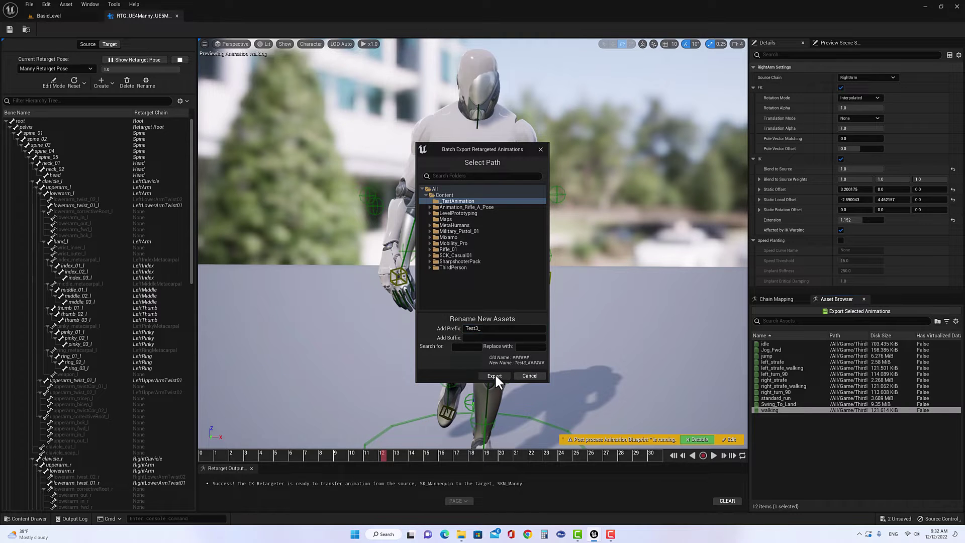
{"action": "left_click", "coordinate": [495, 375]}
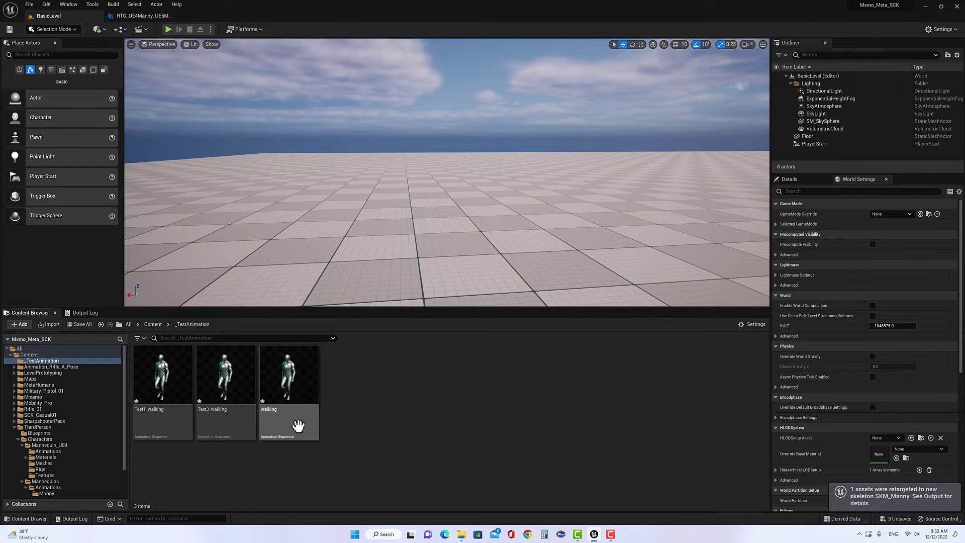
Open Test3_walking, pause and scrub to inspect the pose around frame 12, then close it
{"action": "double_click", "coordinate": [227, 375]}
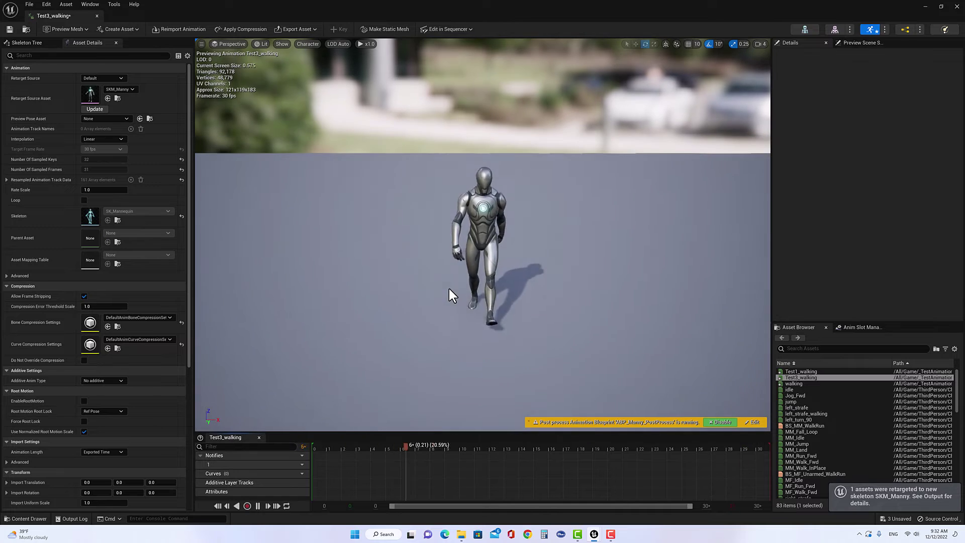
{"action": "left_click", "coordinate": [257, 506]}
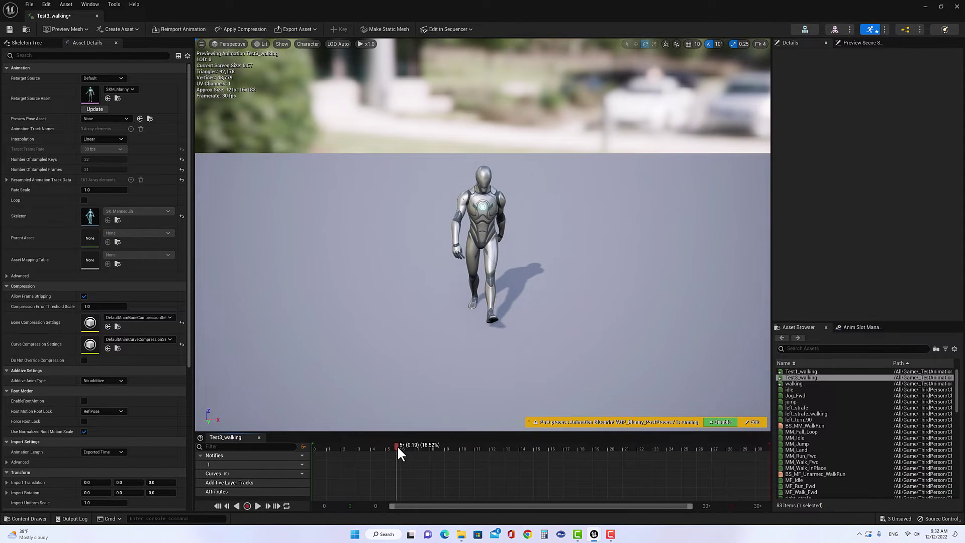
{"action": "left_click_drag", "start_coordinate": [397, 445], "coordinate": [519, 458]}
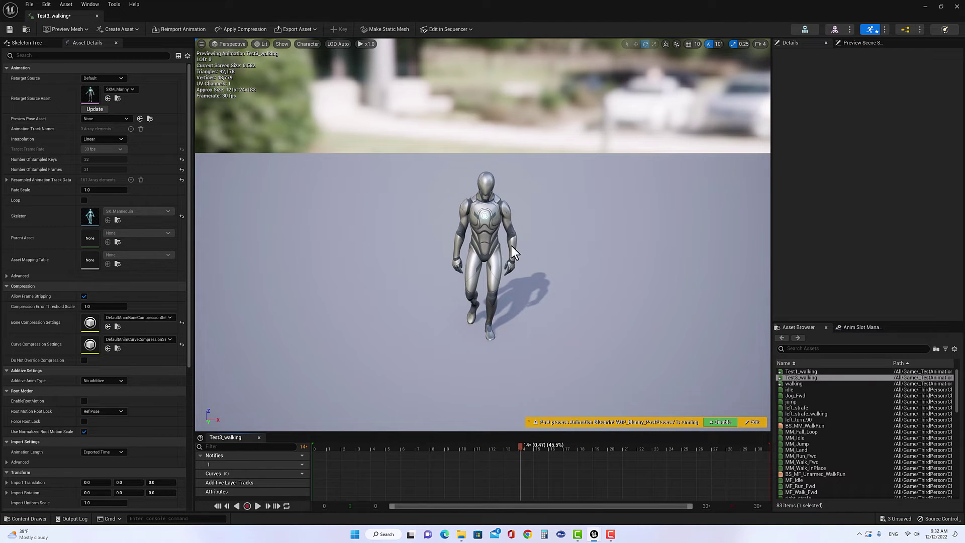
{"action": "mouse_move", "coordinate": [519, 447]}
{"action": "left_mouse_down"}
{"action": "mouse_move", "coordinate": [357, 447]}
{"action": "mouse_move", "coordinate": [651, 458]}
{"action": "mouse_move", "coordinate": [509, 459]}
{"action": "mouse_move", "coordinate": [532, 459]}
{"action": "left_mouse_up"}
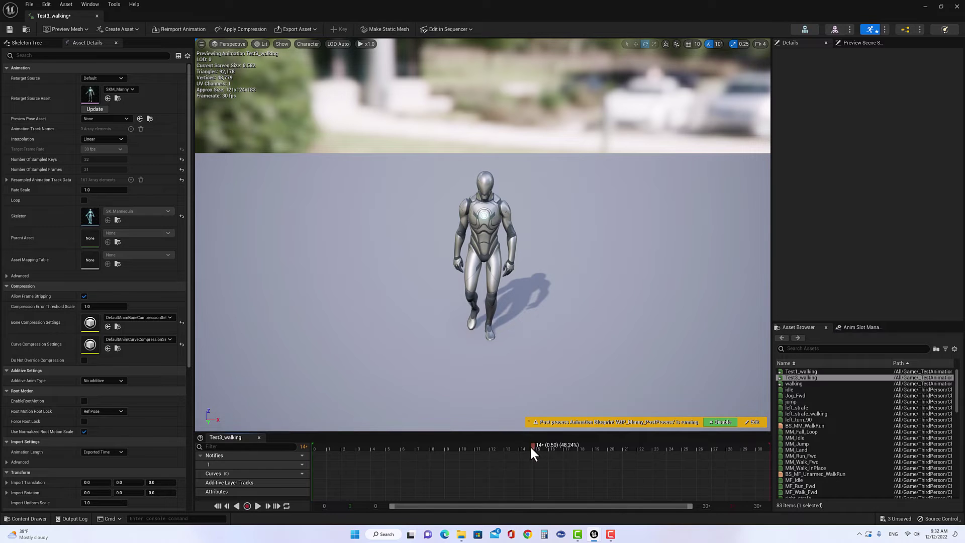
{"action": "left_click_drag", "start_coordinate": [530, 445], "coordinate": [503, 448]}
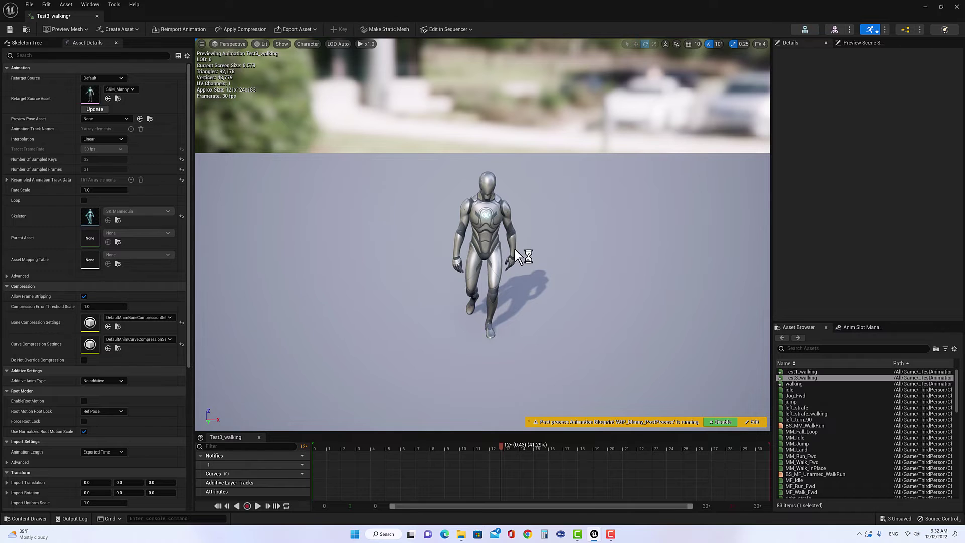
{"action": "left_click", "coordinate": [97, 16]}
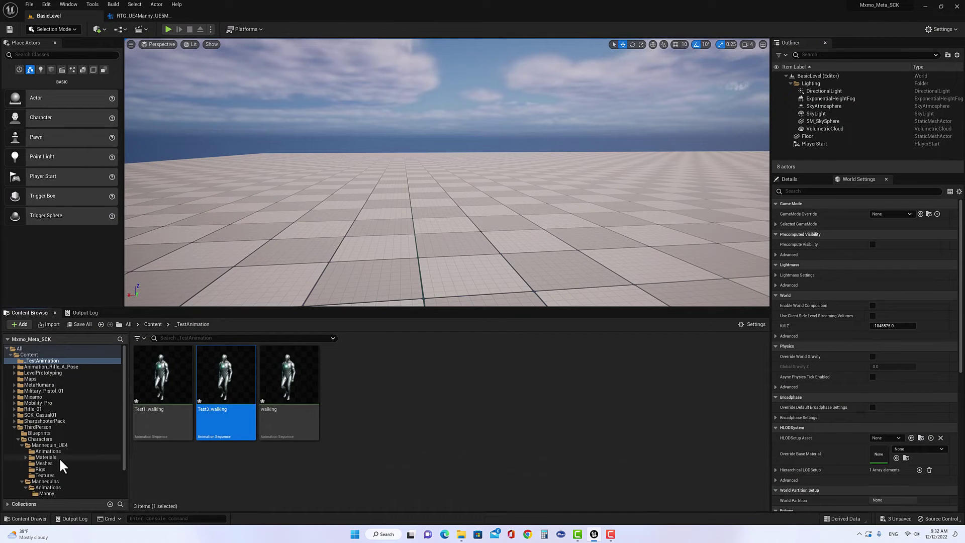
In the retargeter, select the LeftArm chain and shift its IK Static Offset X
{"action": "left_click", "coordinate": [152, 17]}
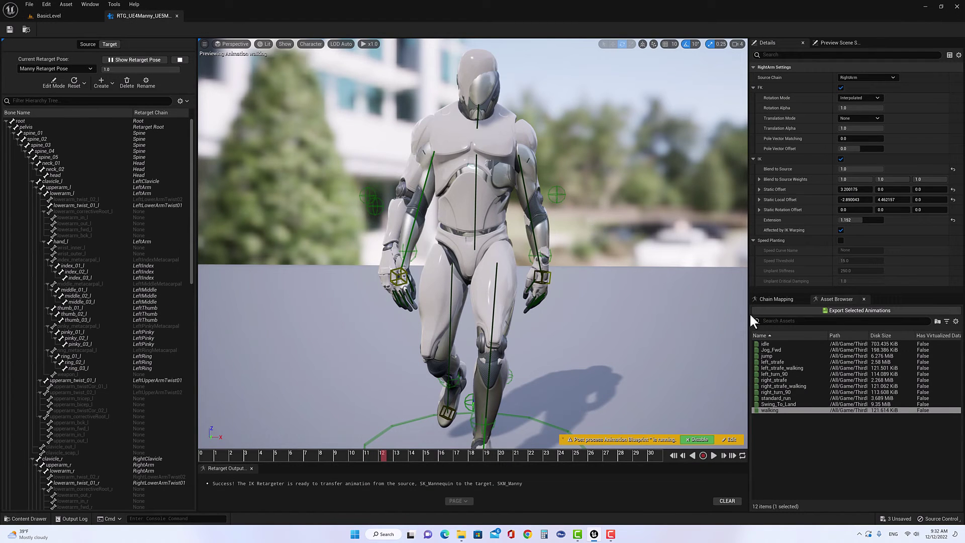
{"action": "left_click", "coordinate": [787, 301]}
{"action": "left_click", "coordinate": [802, 362]}
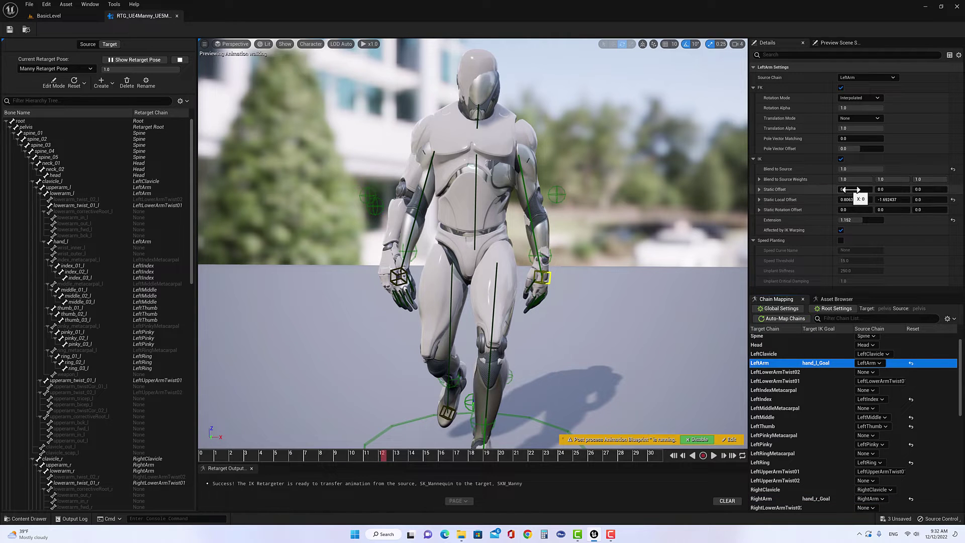
{"action": "left_click_drag", "start_coordinate": [849, 189], "coordinate": [867, 200]}
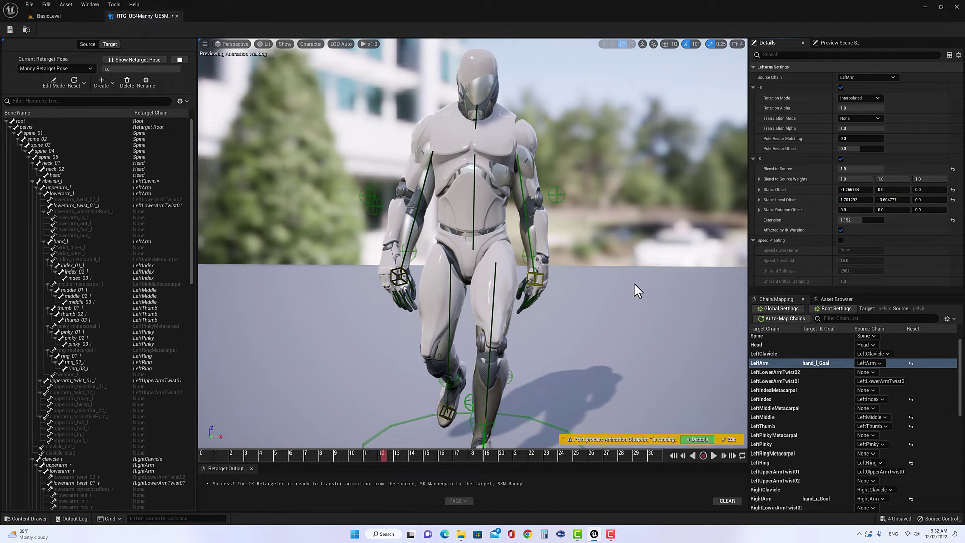
Refine LeftArm to Static Offset X 0.121 and Local Offset Y -1.479 around frames 14-16, then save
{"action": "left_click_drag", "start_coordinate": [613, 276], "coordinate": [418, 406]}
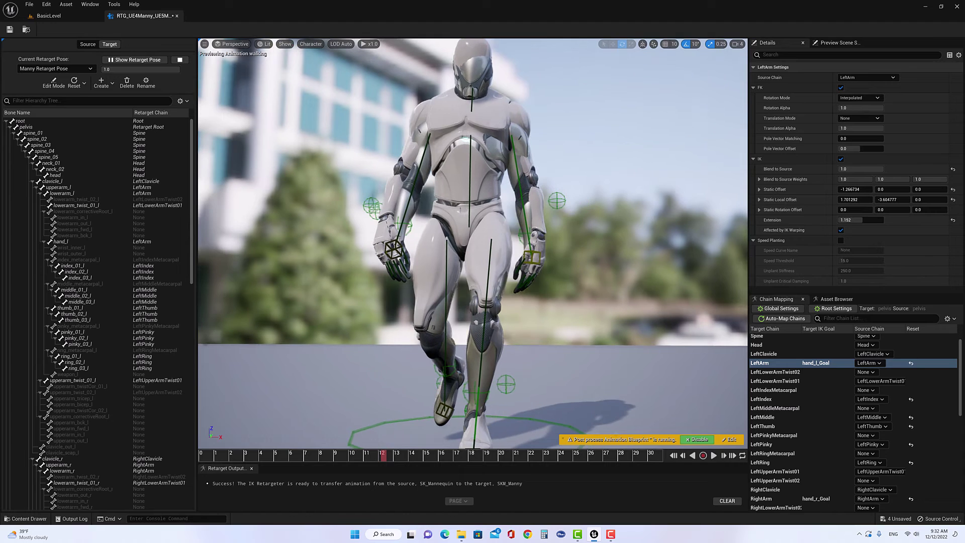
{"action": "left_click_drag", "start_coordinate": [382, 451], "coordinate": [420, 445]}
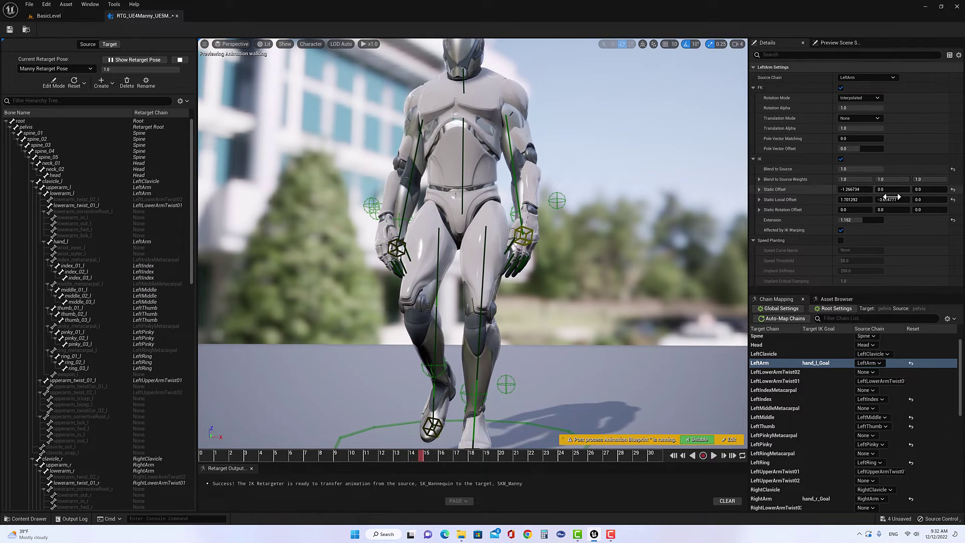
{"action": "left_click_drag", "start_coordinate": [892, 200], "coordinate": [937, 200]}
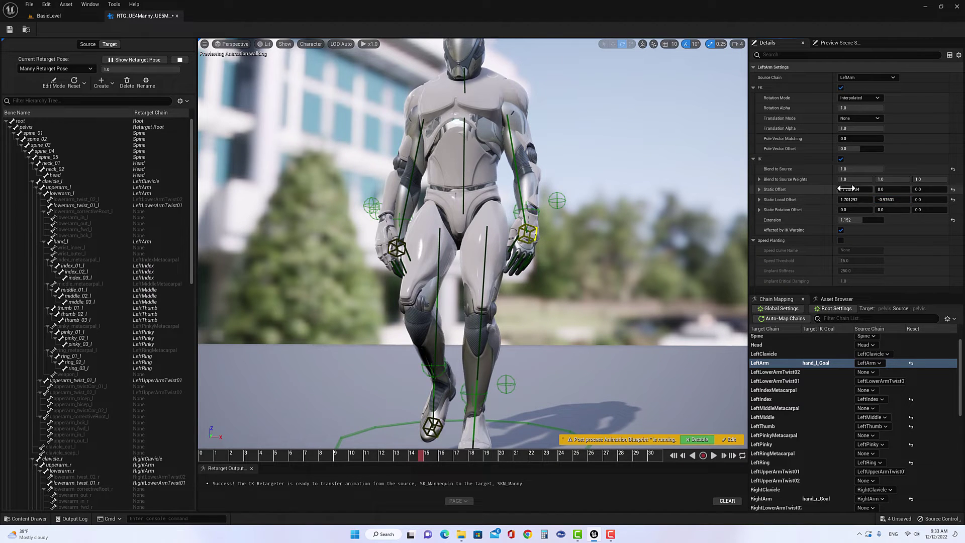
{"action": "left_click_drag", "start_coordinate": [849, 189], "coordinate": [828, 189]}
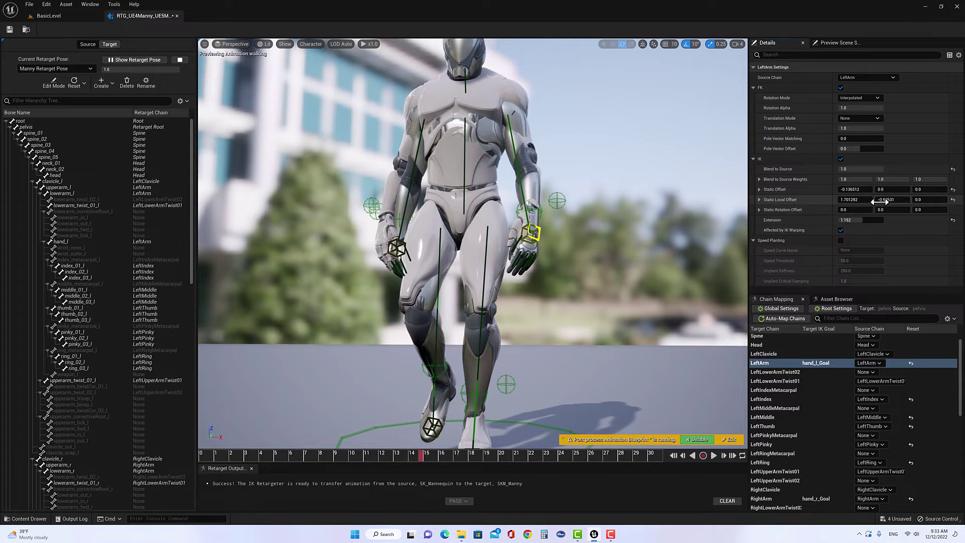
{"action": "left_click_drag", "start_coordinate": [883, 199], "coordinate": [850, 189]}
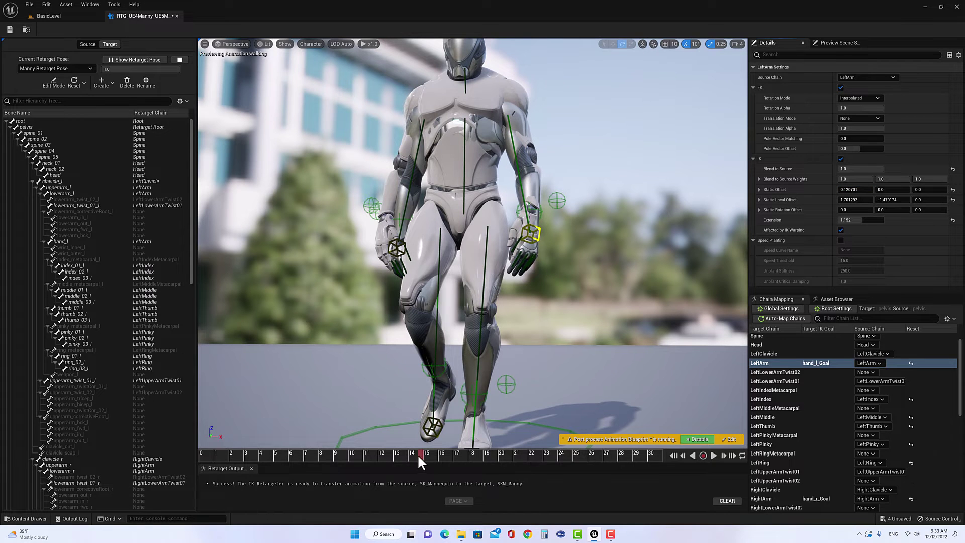
{"action": "mouse_move", "coordinate": [419, 453]}
{"action": "left_mouse_down"}
{"action": "mouse_move", "coordinate": [445, 450]}
{"action": "mouse_move", "coordinate": [410, 441]}
{"action": "left_mouse_up"}
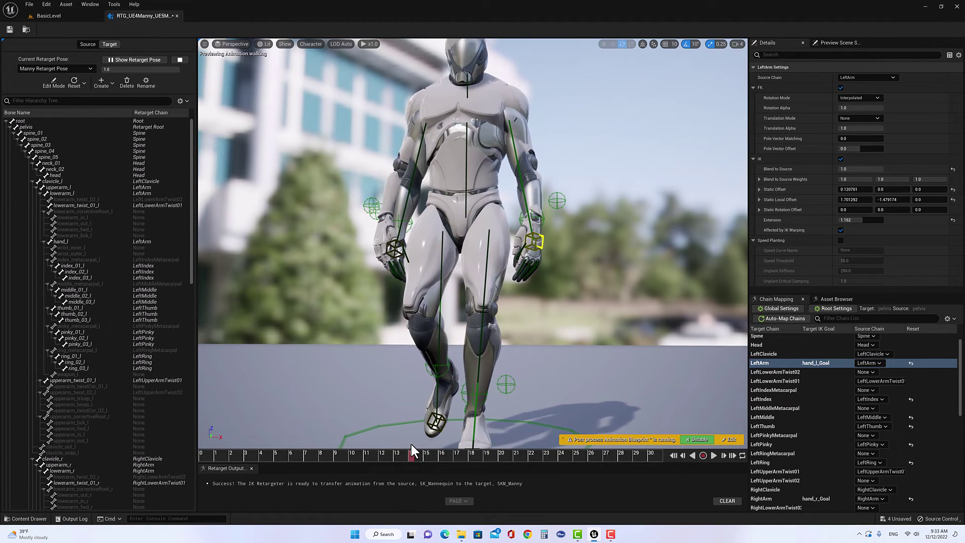
{"action": "left_click", "coordinate": [10, 29]}
Batch export the walking animation to _TestAnimation with the Test4_ prefix
{"action": "left_click", "coordinate": [837, 300]}
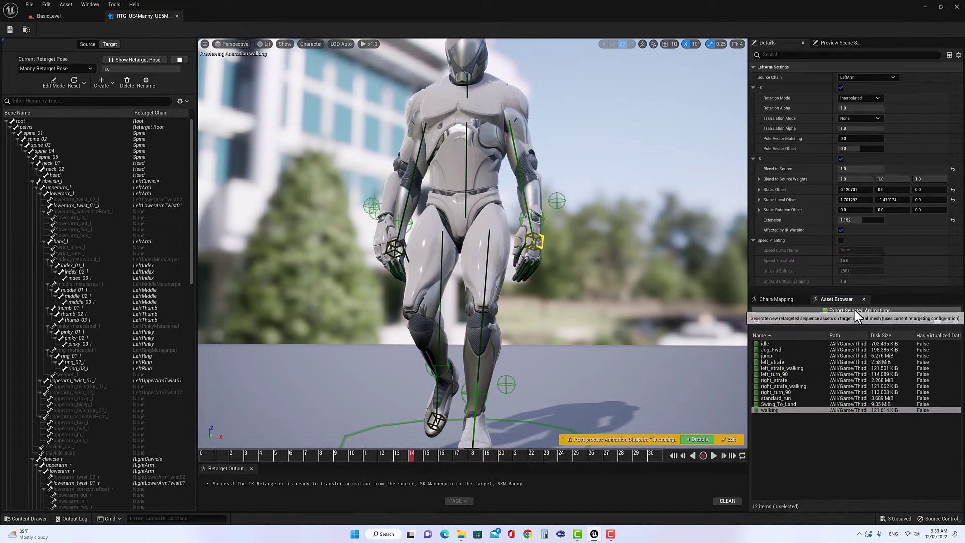
{"action": "left_click", "coordinate": [855, 310]}
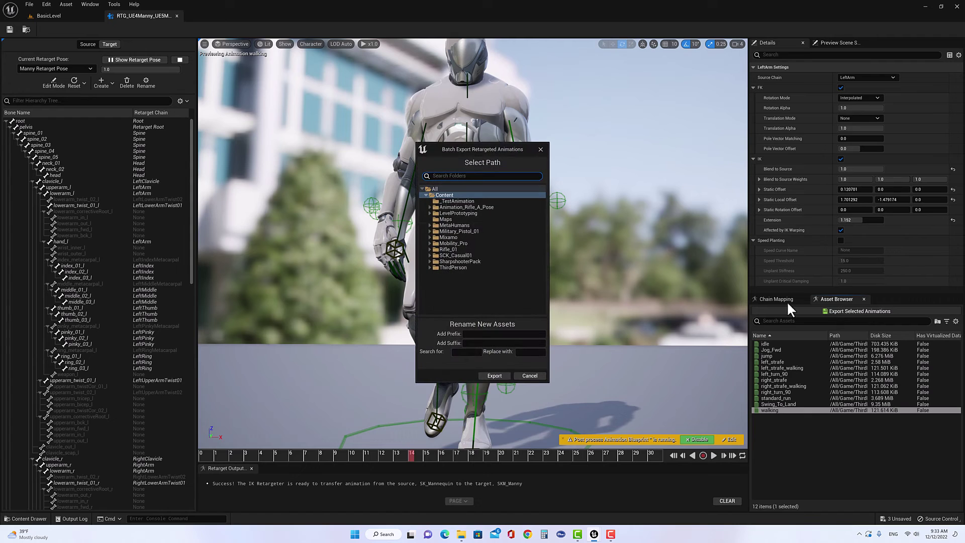
{"action": "left_click", "coordinate": [455, 200]}
{"action": "left_click", "coordinate": [482, 334]}
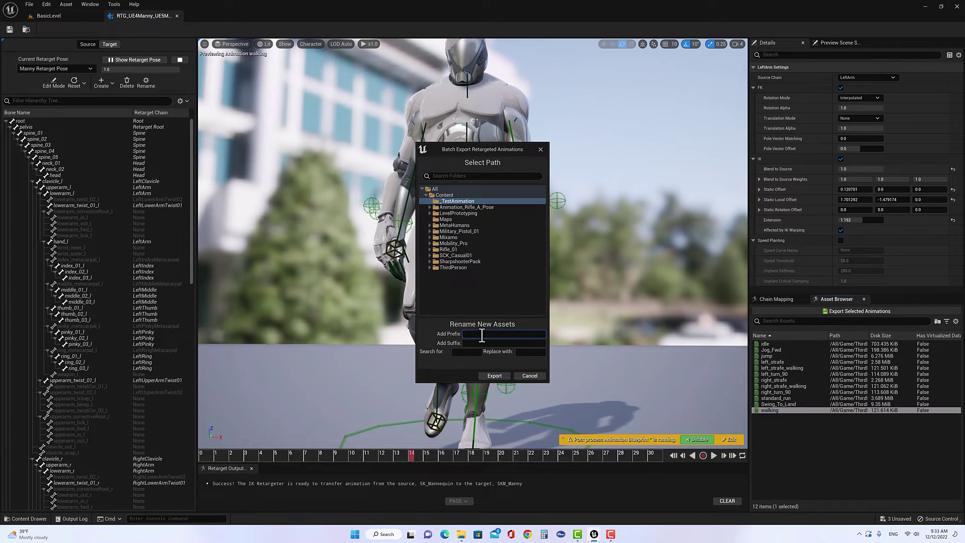
{"action": "type", "text": "Test4_"}
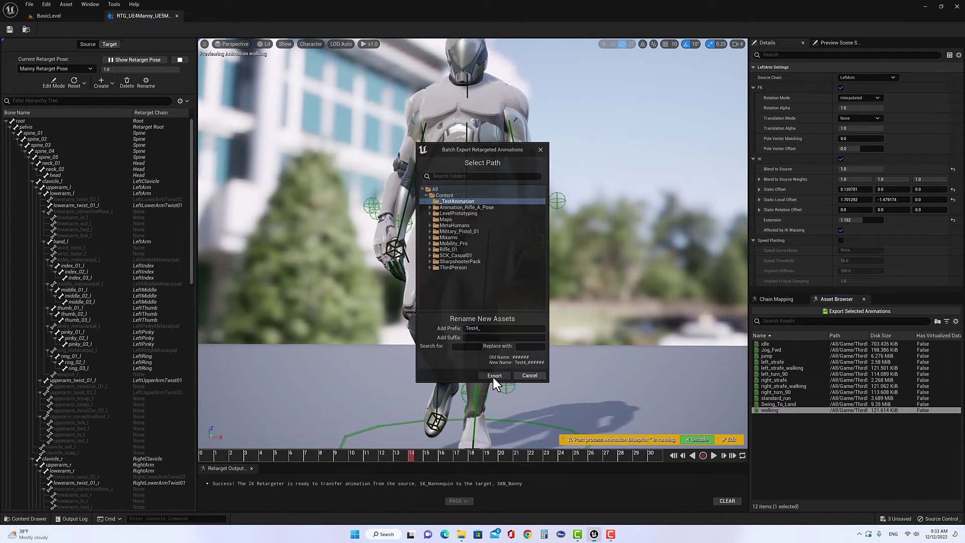
{"action": "left_click", "coordinate": [493, 377]}
Open Test4_walking, pause playback, and scrub to frame 11 to check the arms
{"action": "double_click", "coordinate": [362, 381]}
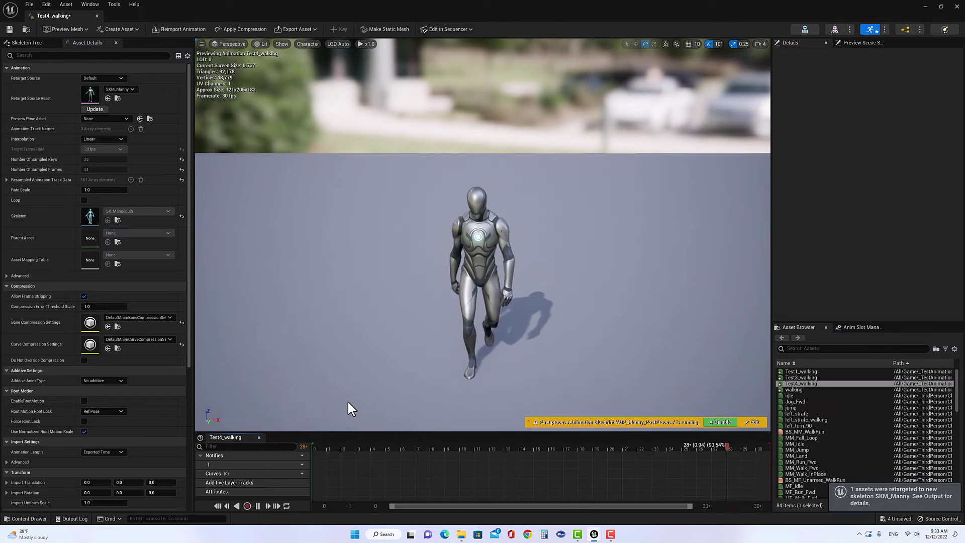
{"action": "left_click", "coordinate": [257, 506]}
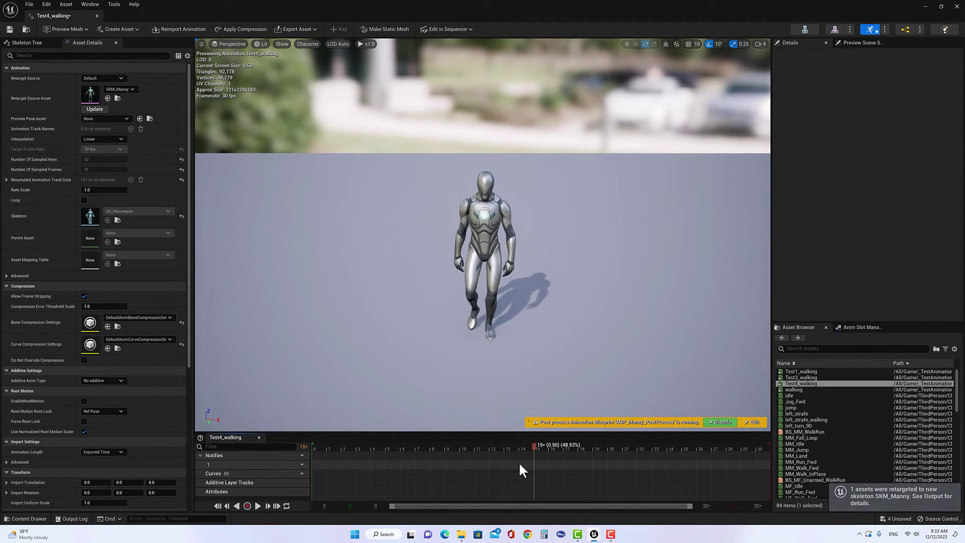
{"action": "left_click_drag", "start_coordinate": [518, 461], "coordinate": [486, 450]}
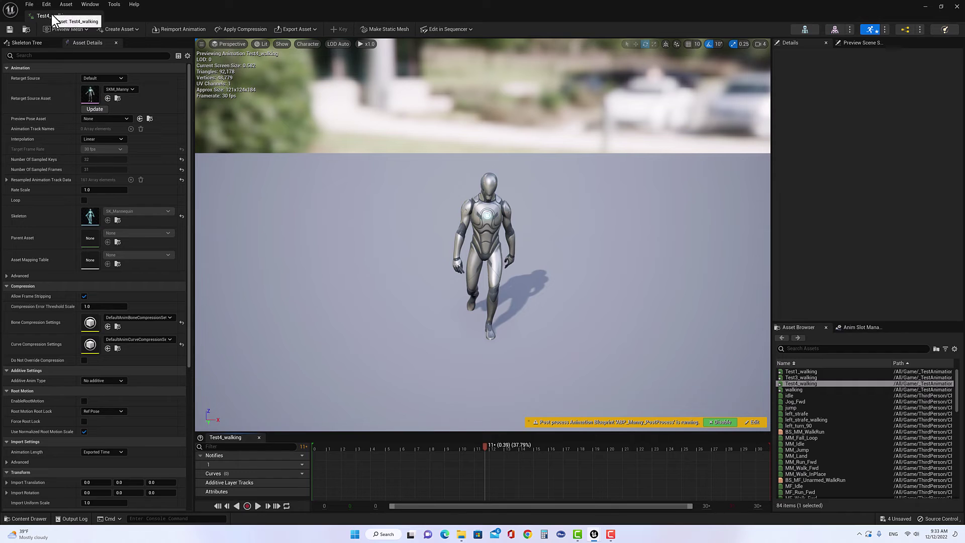
Close Test4_walking and return to the RTG_UE4Manny retargeter's chain list
{"action": "left_click", "coordinate": [97, 16]}
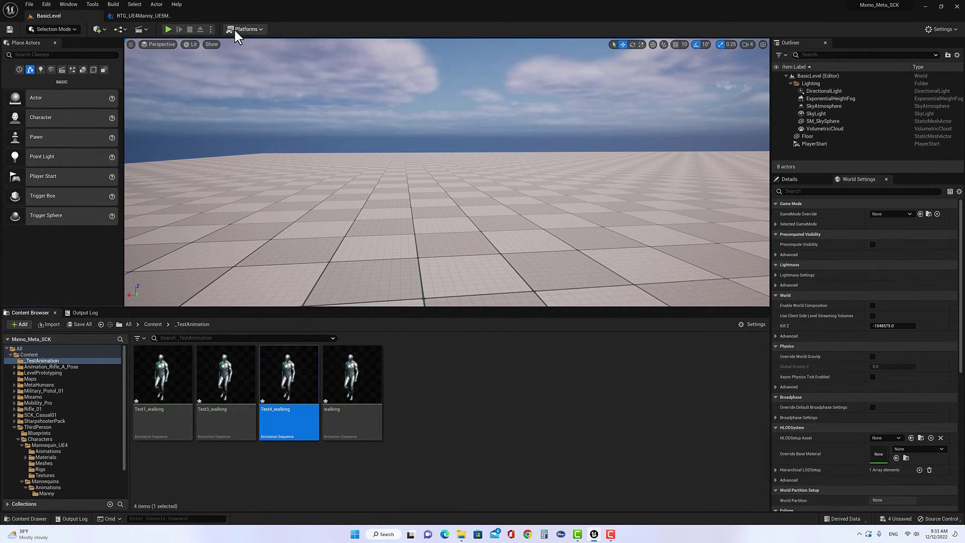
{"action": "left_click", "coordinate": [141, 16]}
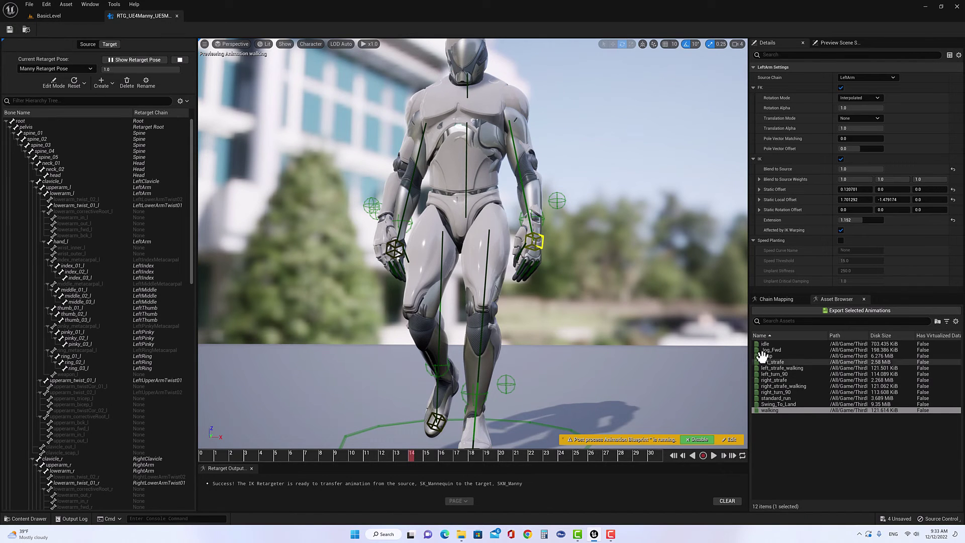
{"action": "mouse_move", "coordinate": [787, 364]}
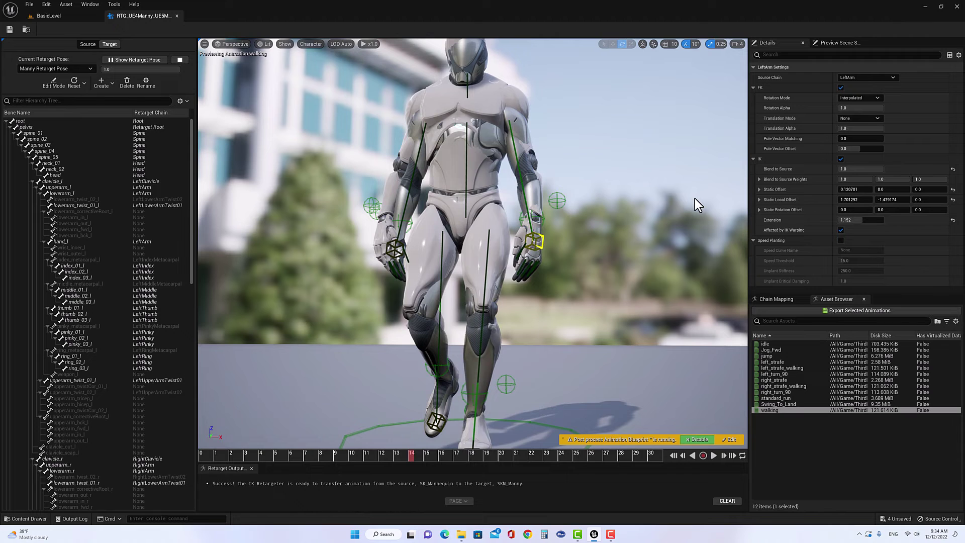
Close the UE4-to-Manny retargeter and save all modified walking assets
{"action": "left_click", "coordinate": [177, 15]}
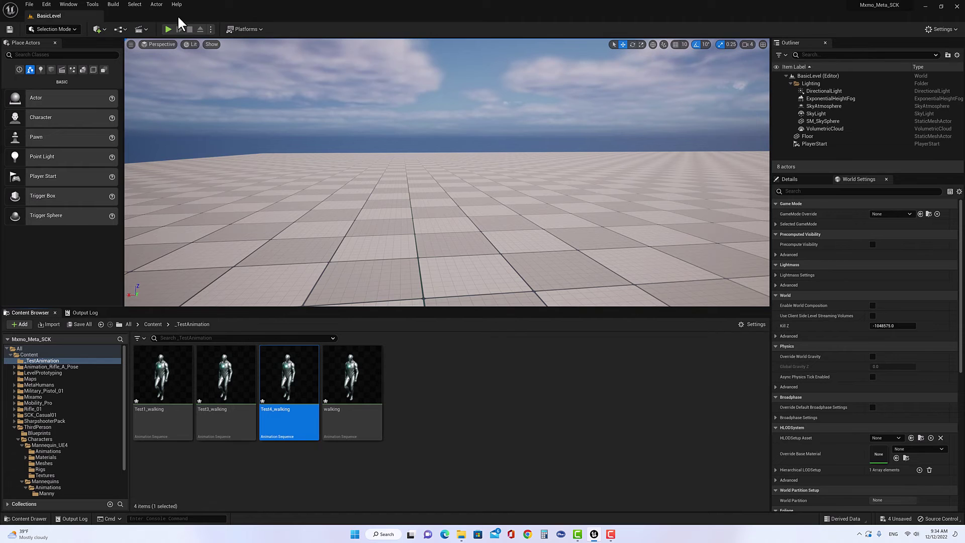
{"action": "left_click", "coordinate": [86, 326]}
{"action": "left_click", "coordinate": [541, 352]}
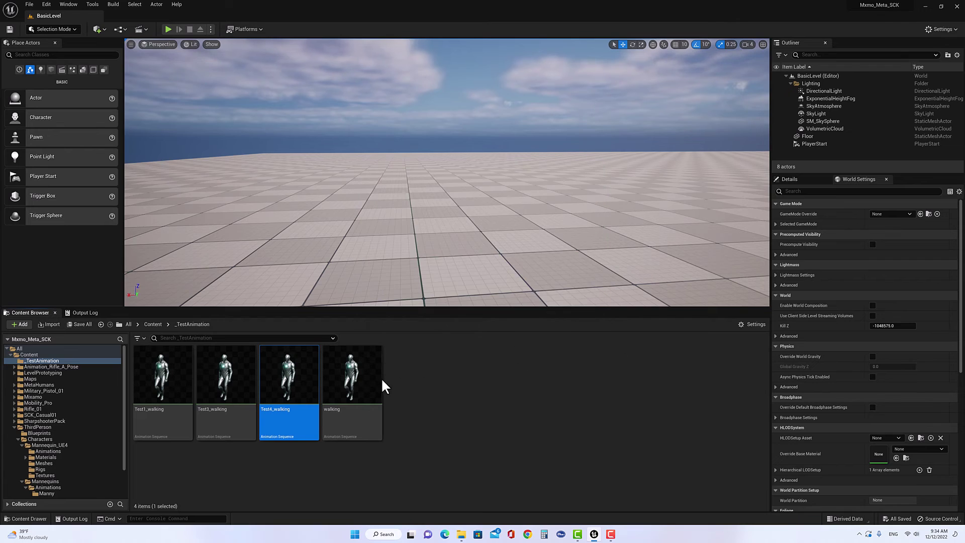
Preview the walking animation, then bring up its asset actions menu
{"action": "left_click", "coordinate": [363, 378]}
{"action": "double_click", "coordinate": [364, 378]}
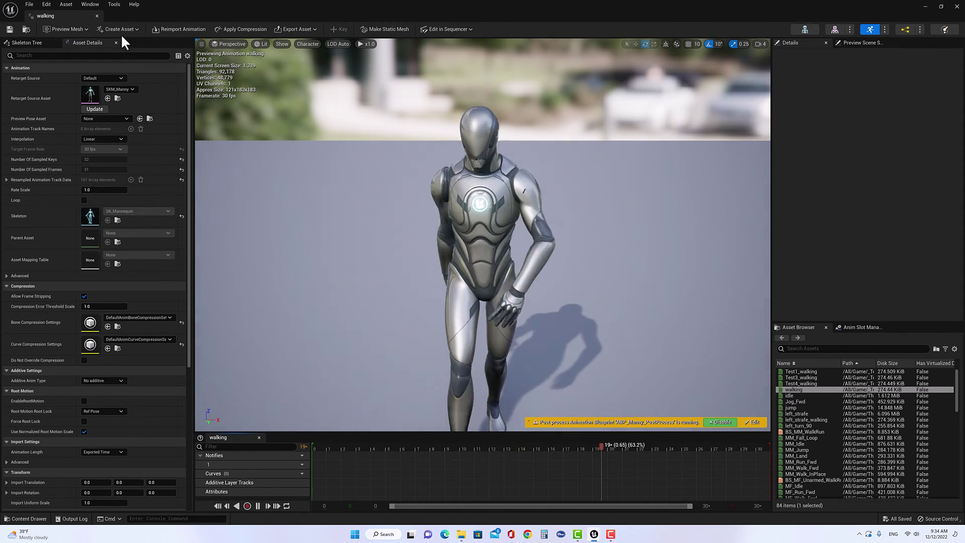
{"action": "left_click", "coordinate": [97, 17]}
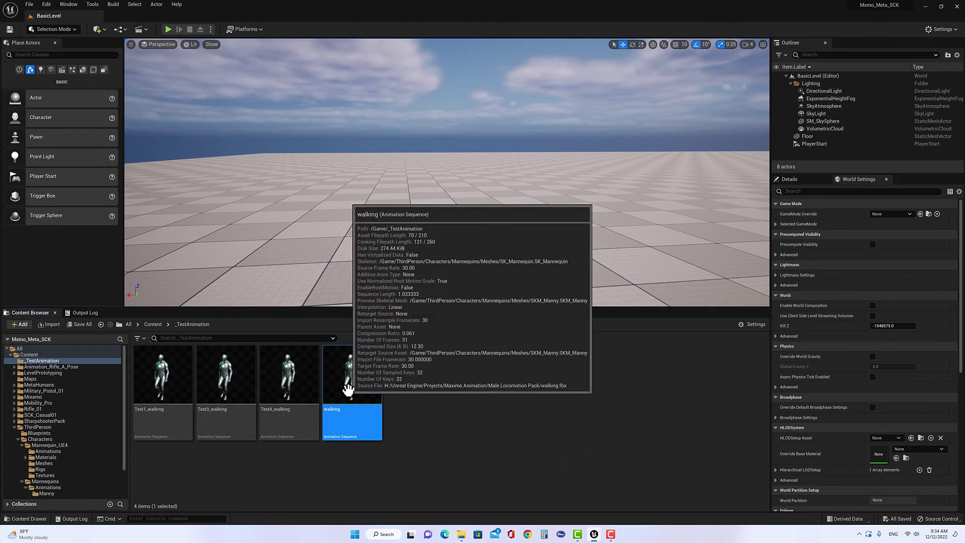
{"action": "right_click", "coordinate": [355, 377]}
Duplicate and retarget walking using RTG_Mannequin with m_tal_nrw_body as the target mesh
{"action": "mouse_move", "coordinate": [400, 172]}
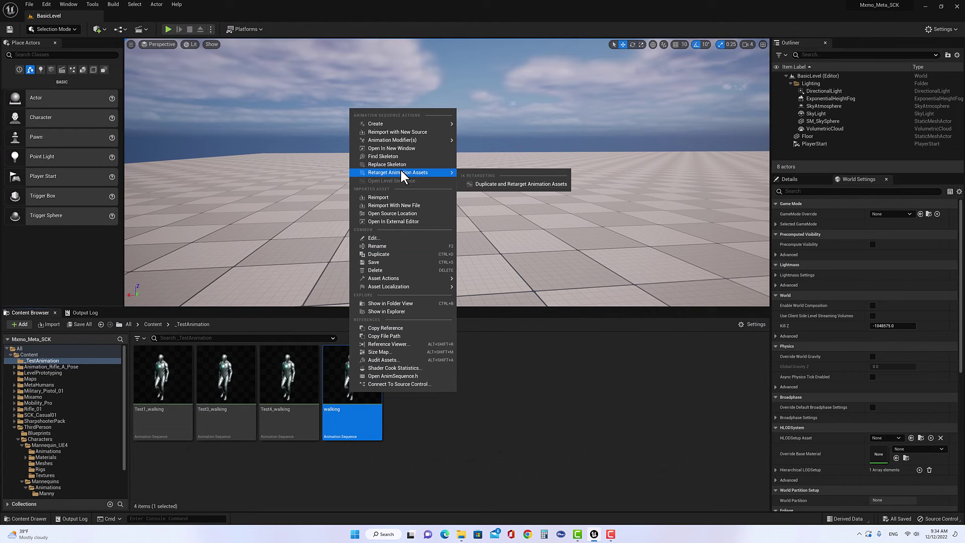
{"action": "left_click", "coordinate": [502, 184]}
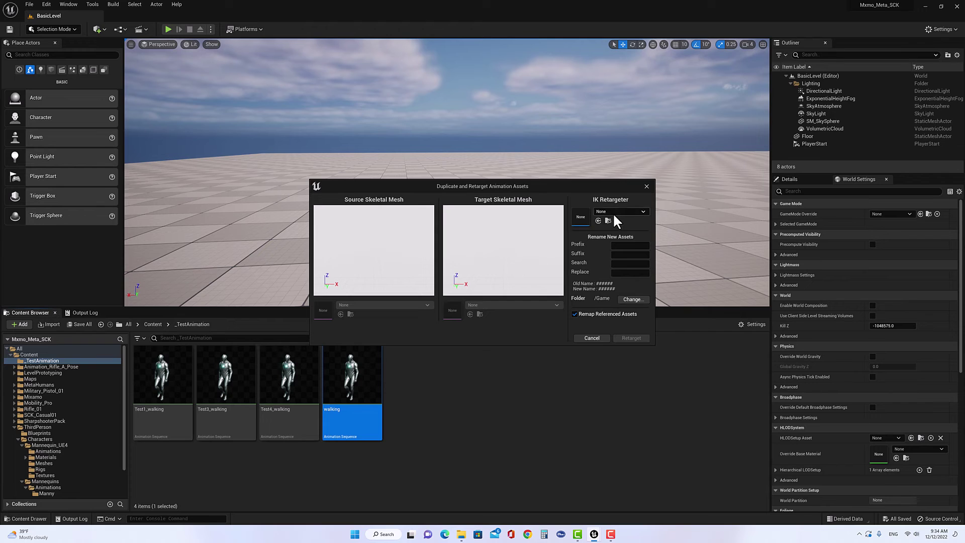
{"action": "left_click", "coordinate": [615, 211]}
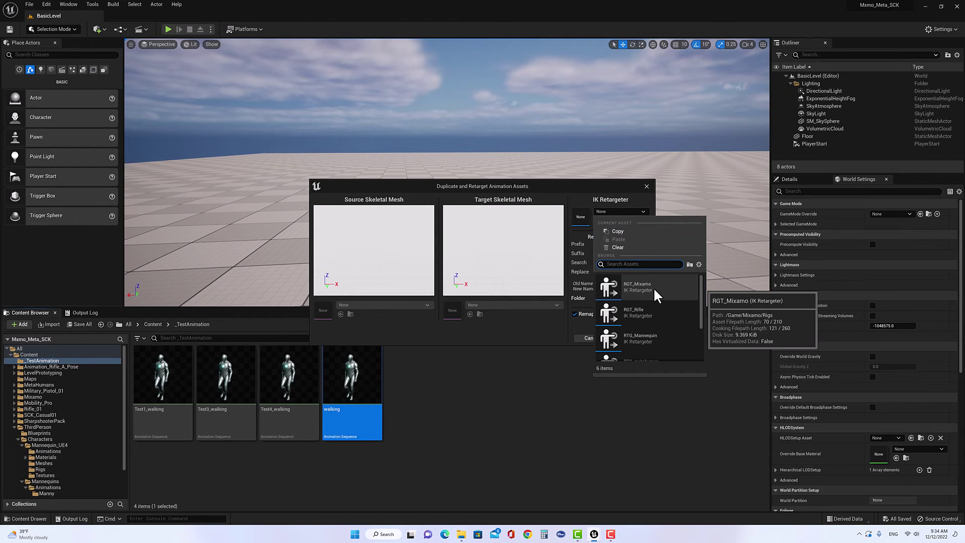
{"action": "scroll", "coordinate": [653, 288], "scroll_direction": "down", "scroll_amount": 1}
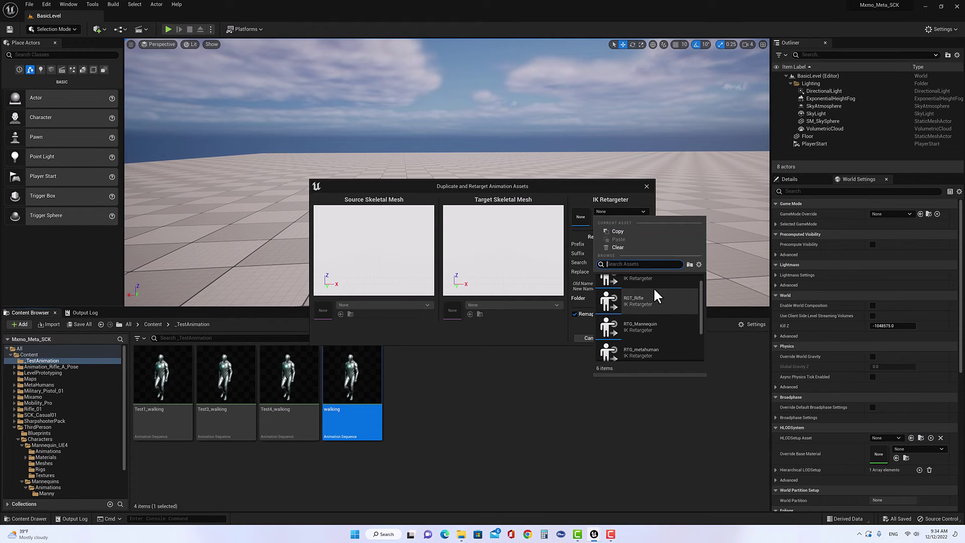
{"action": "left_click", "coordinate": [644, 326]}
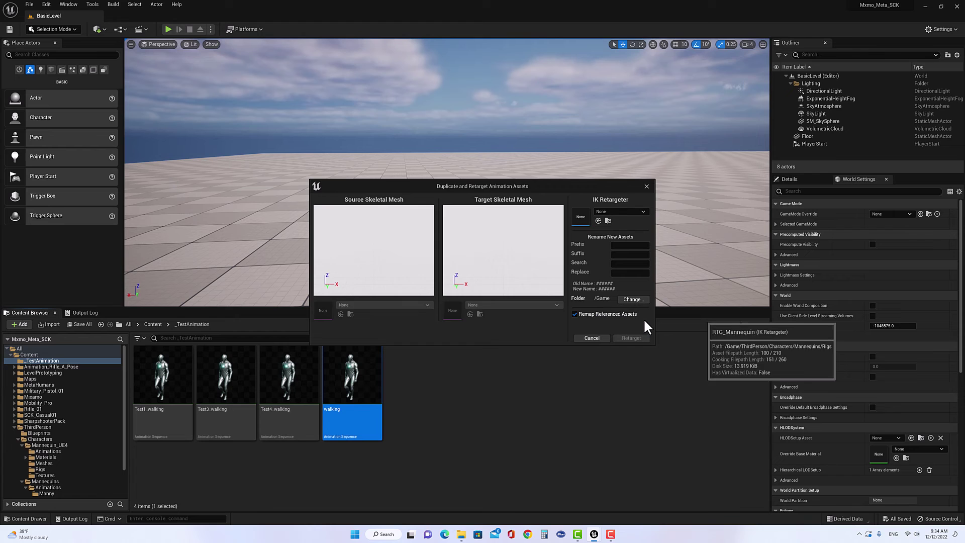
{"action": "left_click", "coordinate": [510, 303]}
{"action": "scroll", "coordinate": [548, 408], "scroll_direction": "up", "scroll_amount": 4}
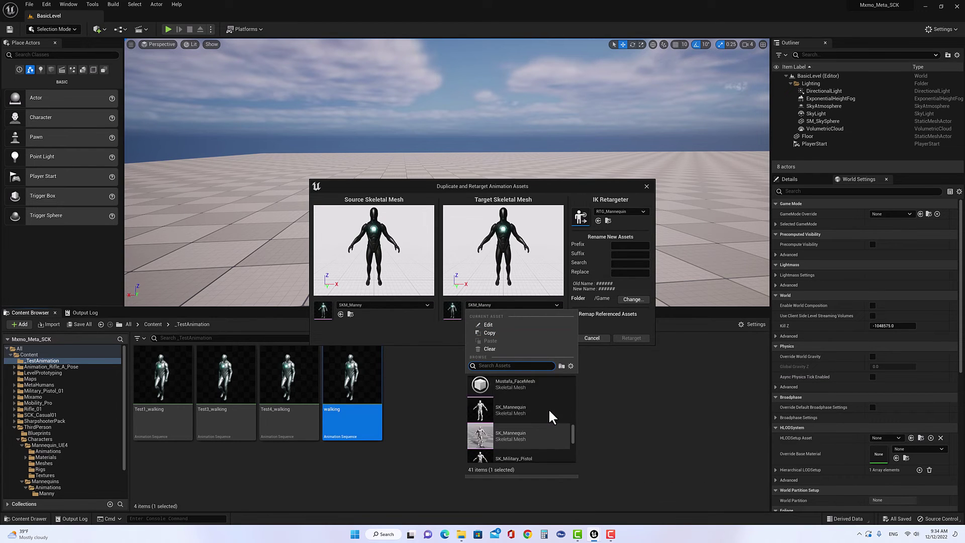
{"action": "scroll", "coordinate": [549, 409], "scroll_direction": "up", "scroll_amount": 5}
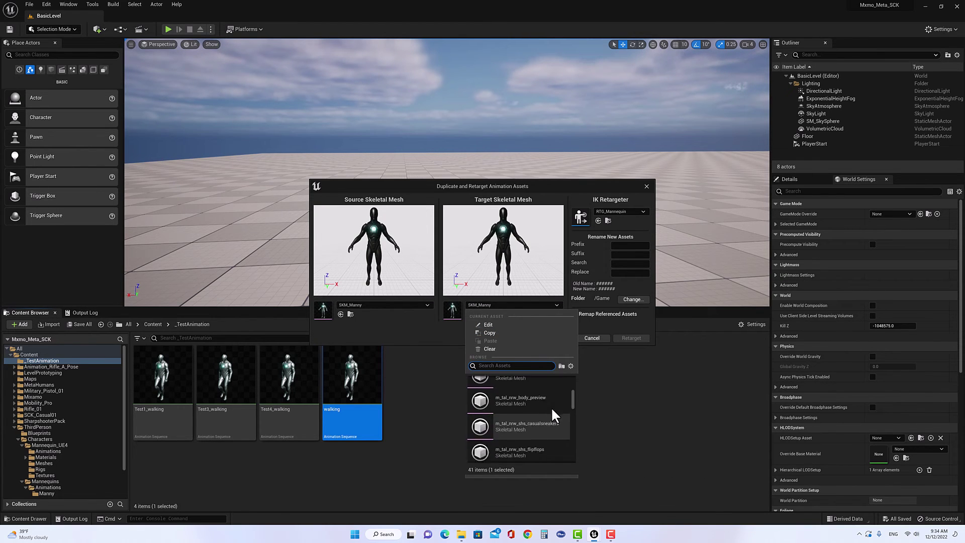
{"action": "scroll", "coordinate": [552, 409], "scroll_direction": "up", "scroll_amount": 4}
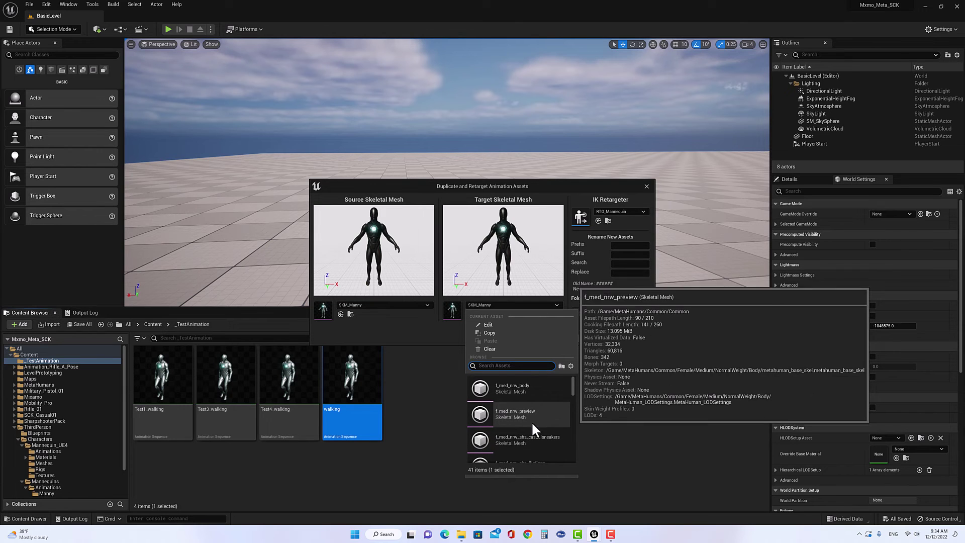
{"action": "scroll", "coordinate": [571, 387], "scroll_direction": "down", "scroll_amount": 4}
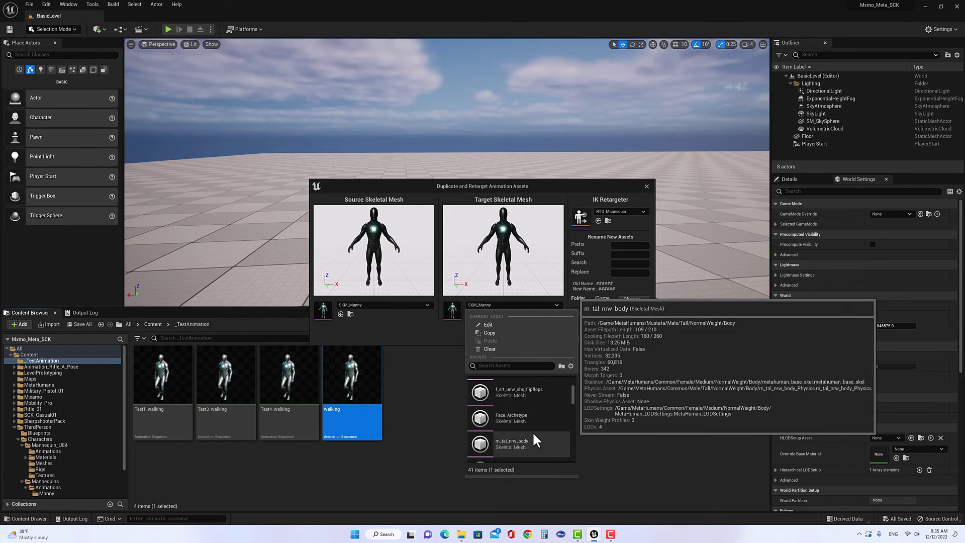
{"action": "left_click", "coordinate": [532, 431]}
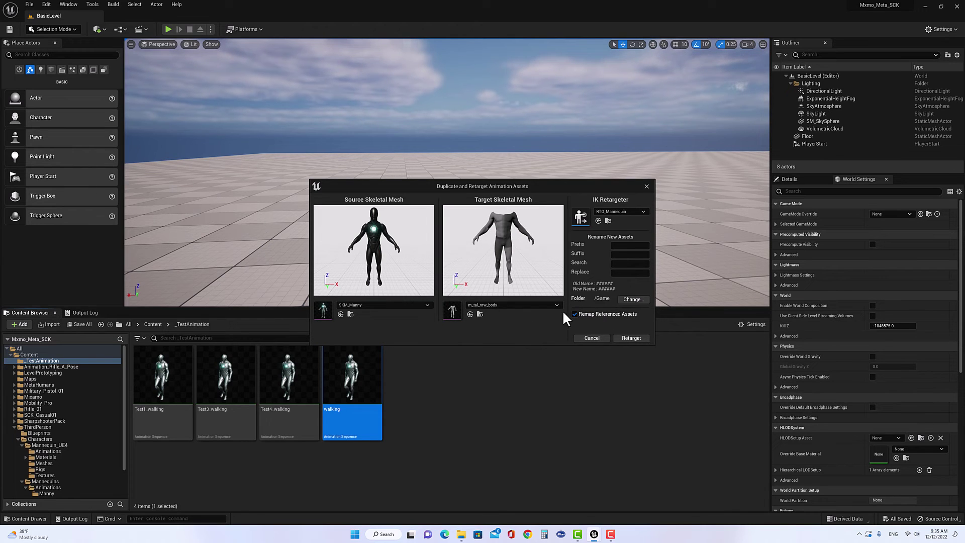
Set the output folder to _TestAnimation and retarget to create walking1
{"action": "left_click", "coordinate": [632, 299]}
{"action": "left_click", "coordinate": [426, 227]}
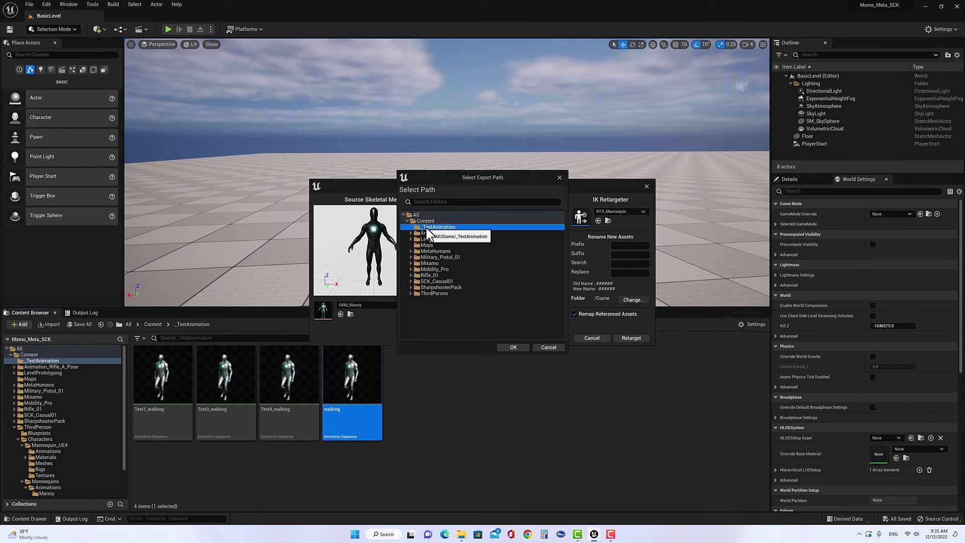
{"action": "left_click", "coordinate": [518, 346]}
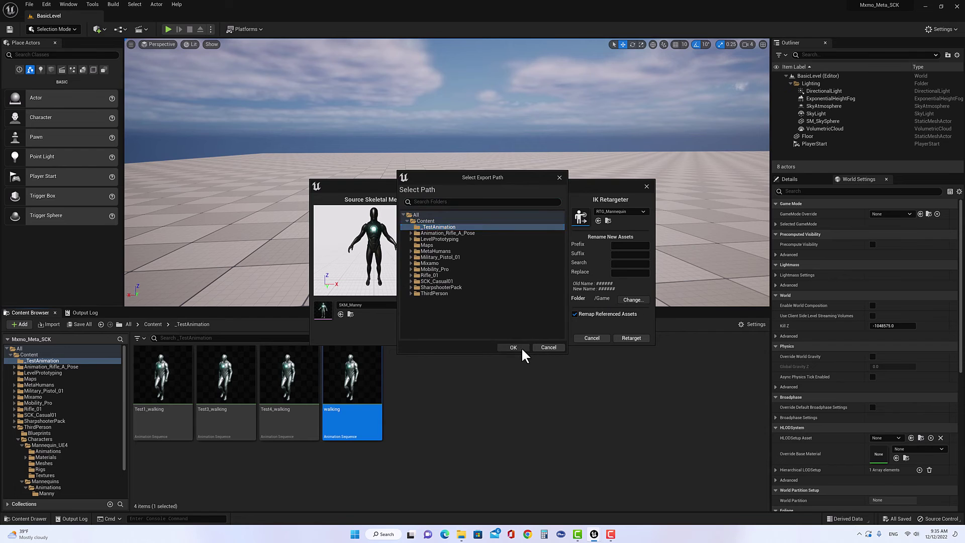
{"action": "left_click", "coordinate": [652, 337]}
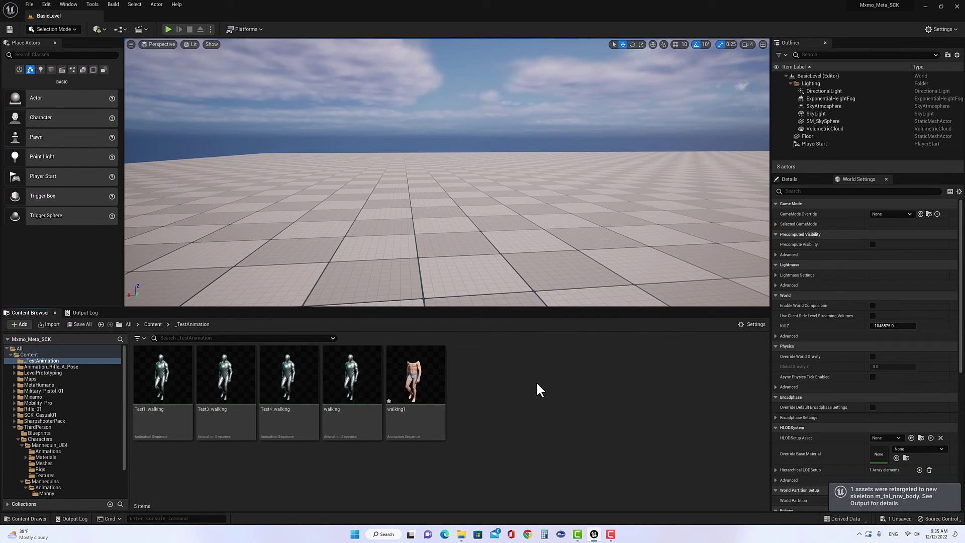
{"action": "left_click", "coordinate": [425, 384]}
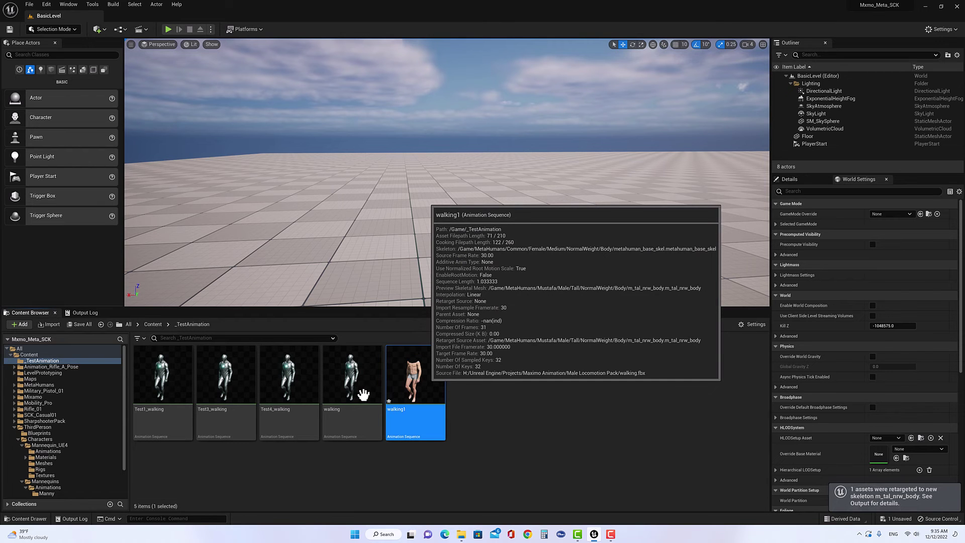
{"action": "key", "text": "Return"}
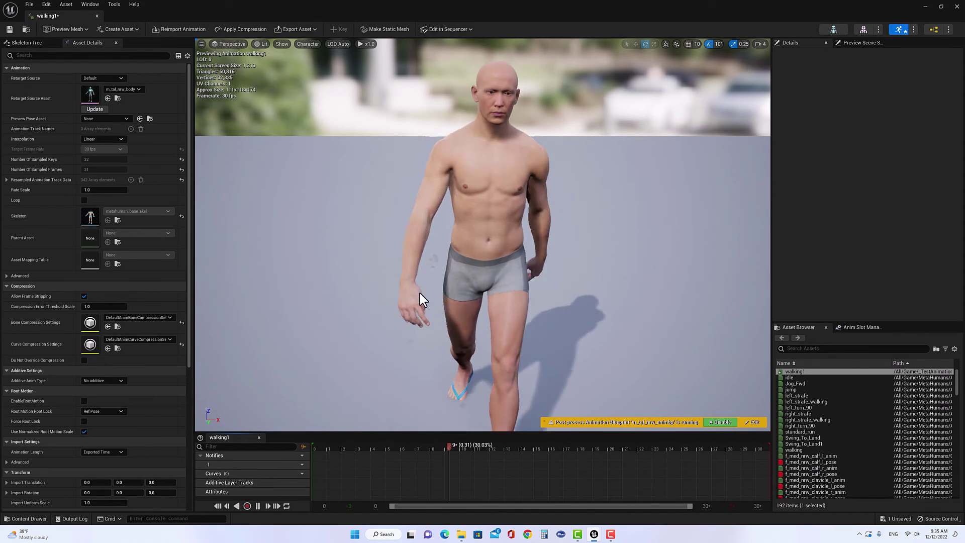
{"action": "scroll", "coordinate": [420, 294], "scroll_direction": "down", "scroll_amount": 5}
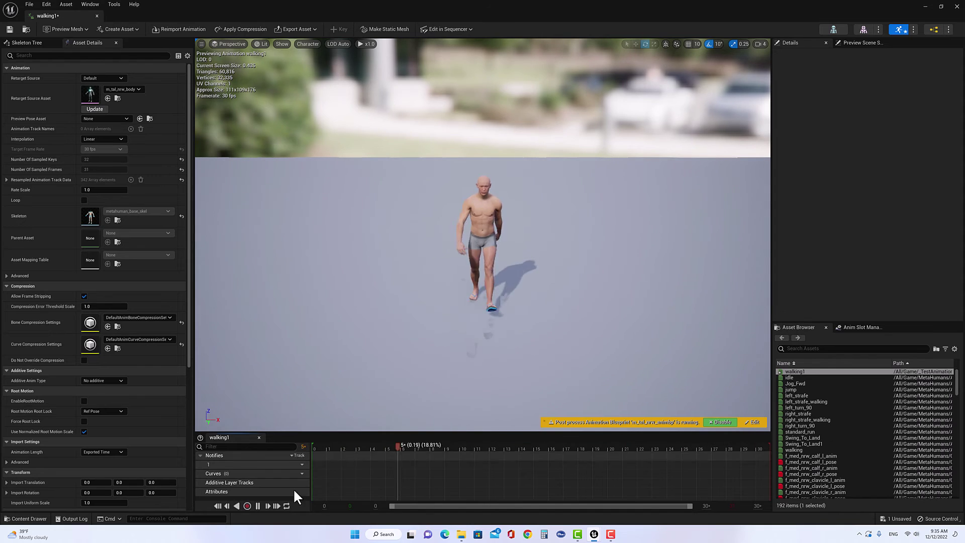
{"action": "left_click", "coordinate": [258, 505]}
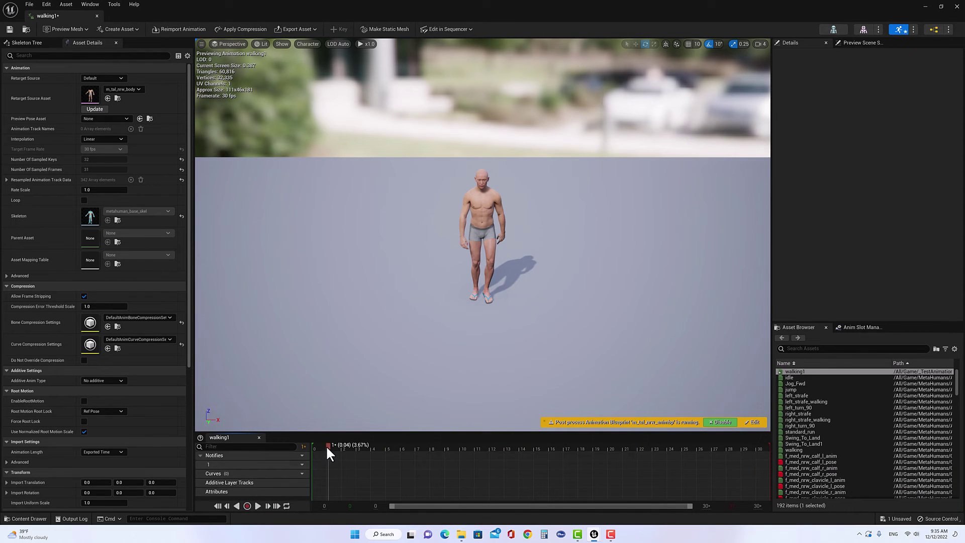
{"action": "left_click_drag", "start_coordinate": [325, 445], "coordinate": [521, 439]}
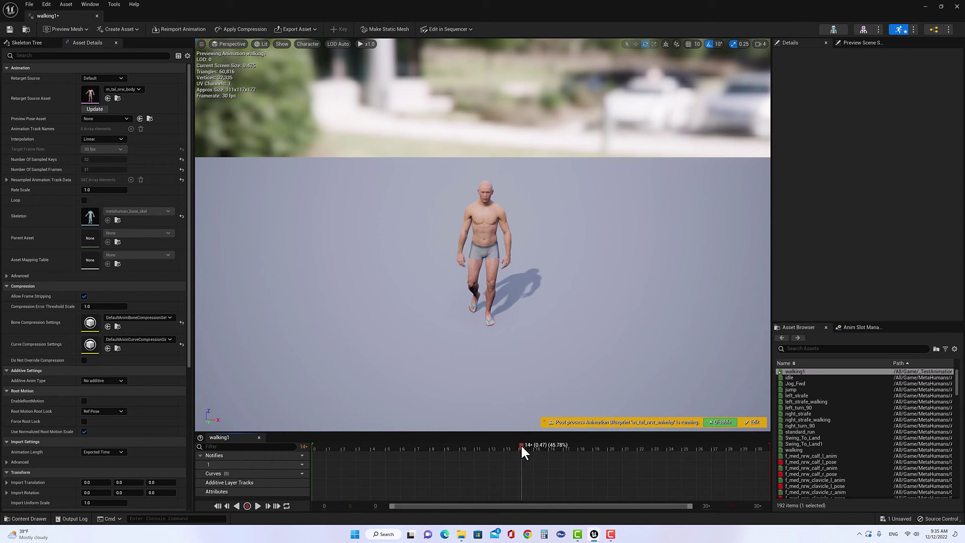
{"action": "left_click_drag", "start_coordinate": [521, 445], "coordinate": [557, 457]}
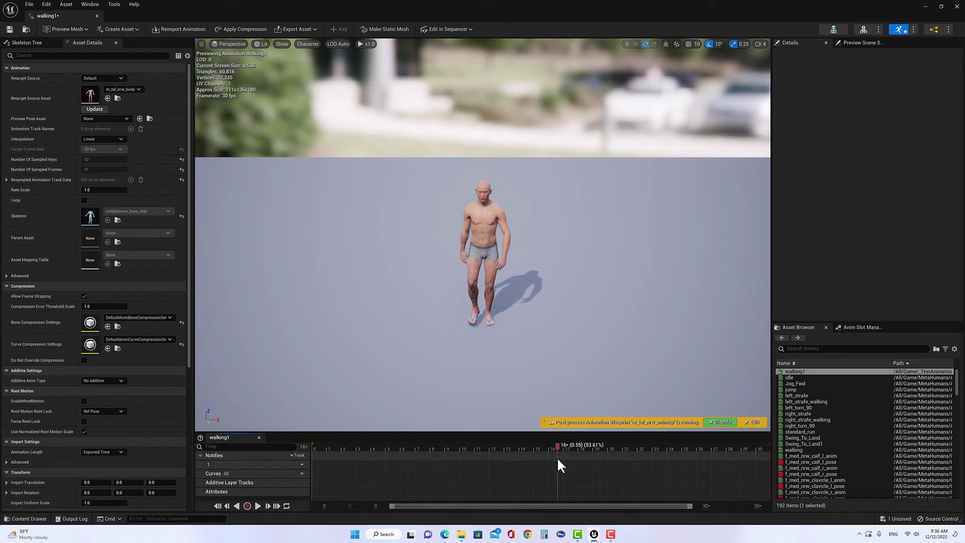
{"action": "left_click", "coordinate": [97, 16]}
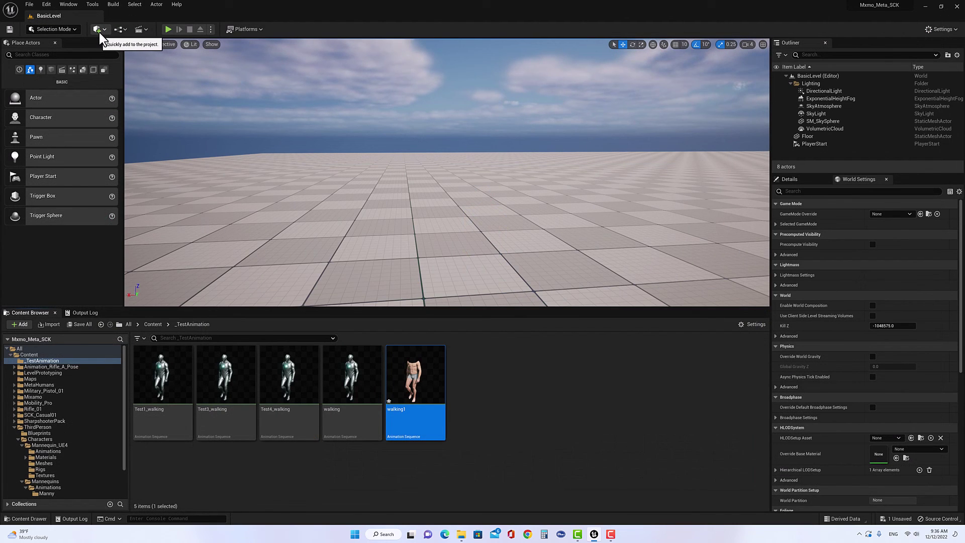
Open the Mannequin_UE4 Rigs folder and select the RTG_UE4Manny_UE5Manny retargeter
{"action": "left_click", "coordinate": [40, 469]}
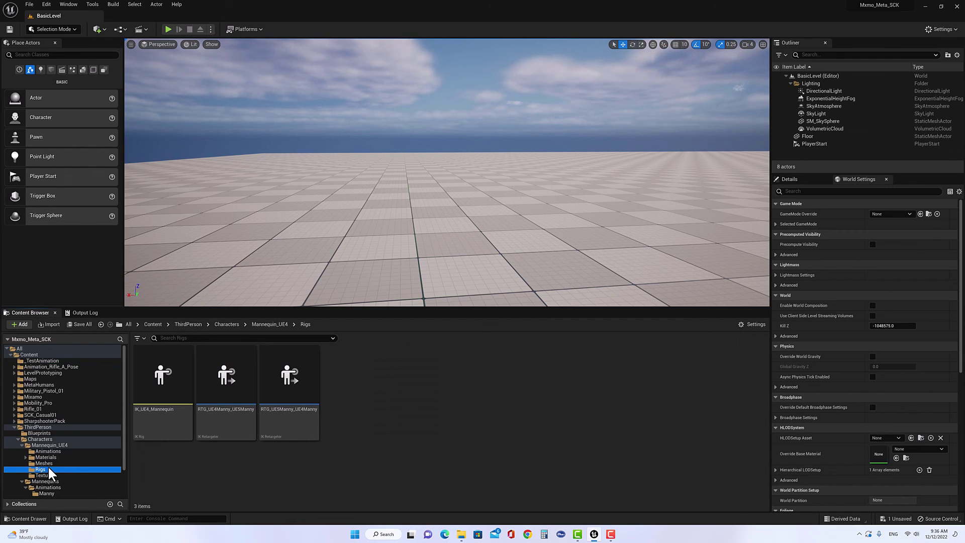
{"action": "left_click", "coordinate": [224, 377]}
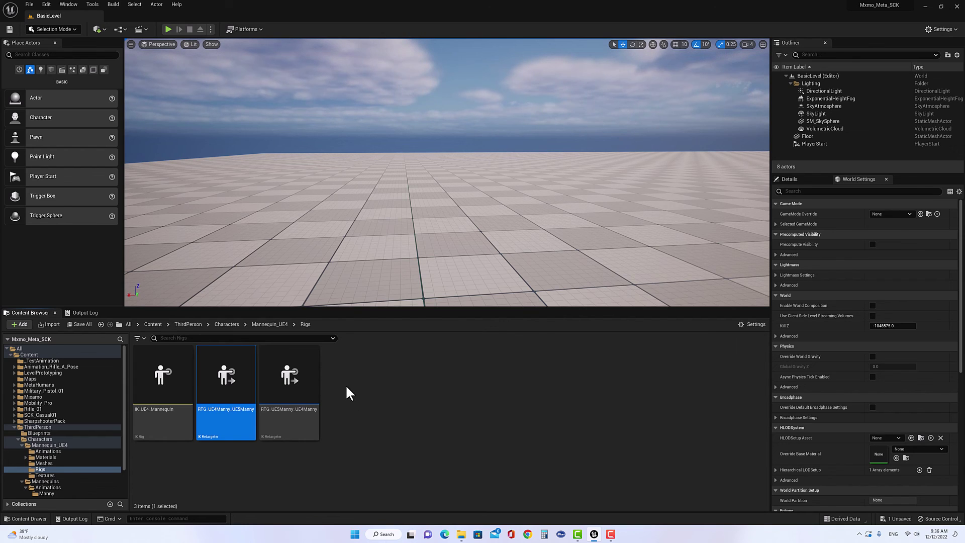
{"action": "right_click", "coordinate": [242, 374]}
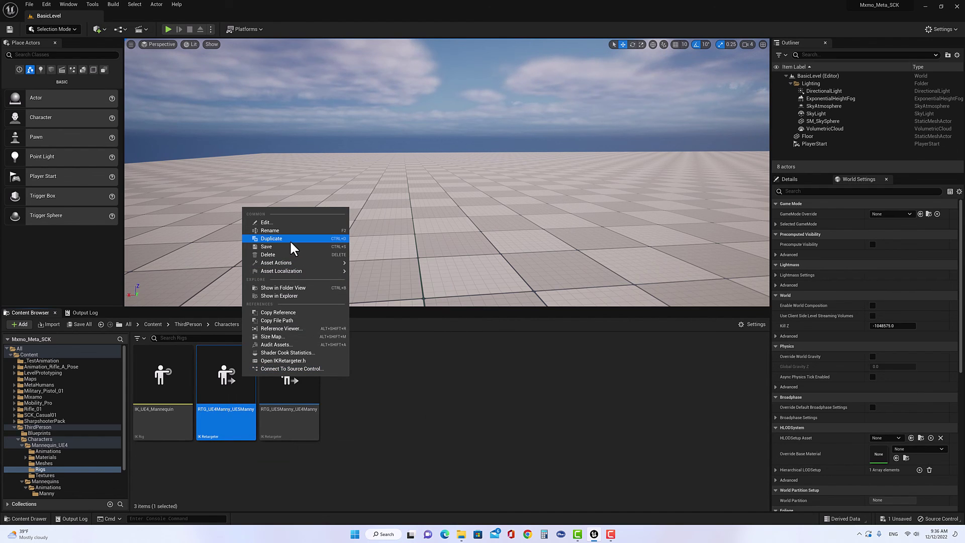
{"action": "left_click", "coordinate": [357, 395]}
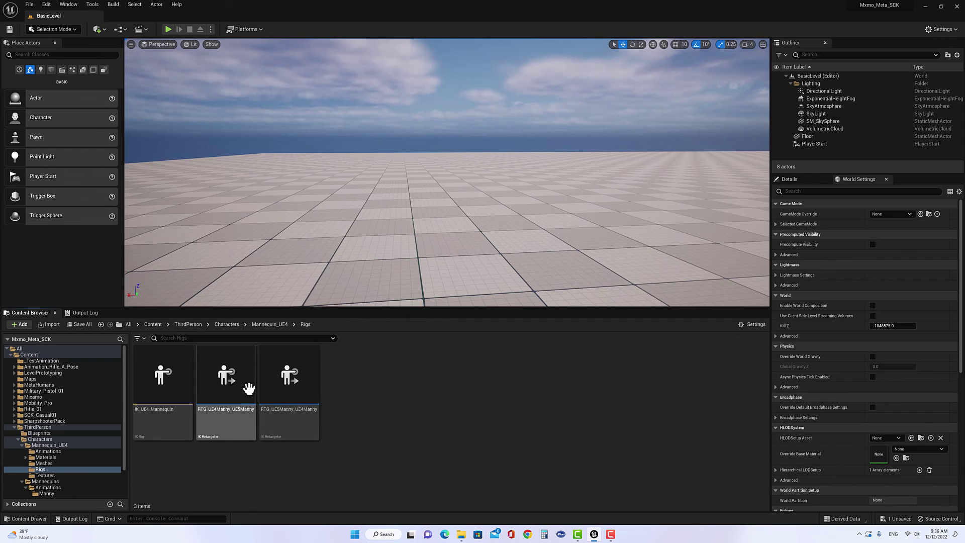